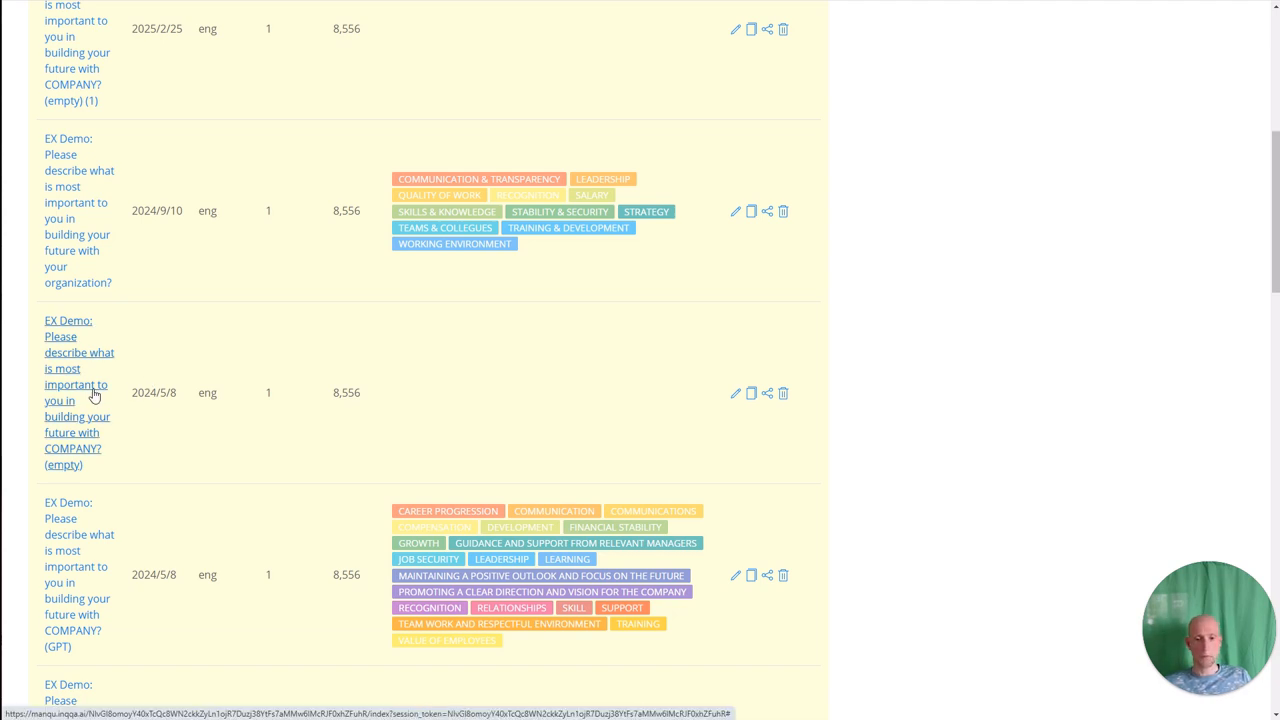
# Open the 'EX Demo … COMPANY? (empty)' project from the project list.
pyautogui.click(92, 395)
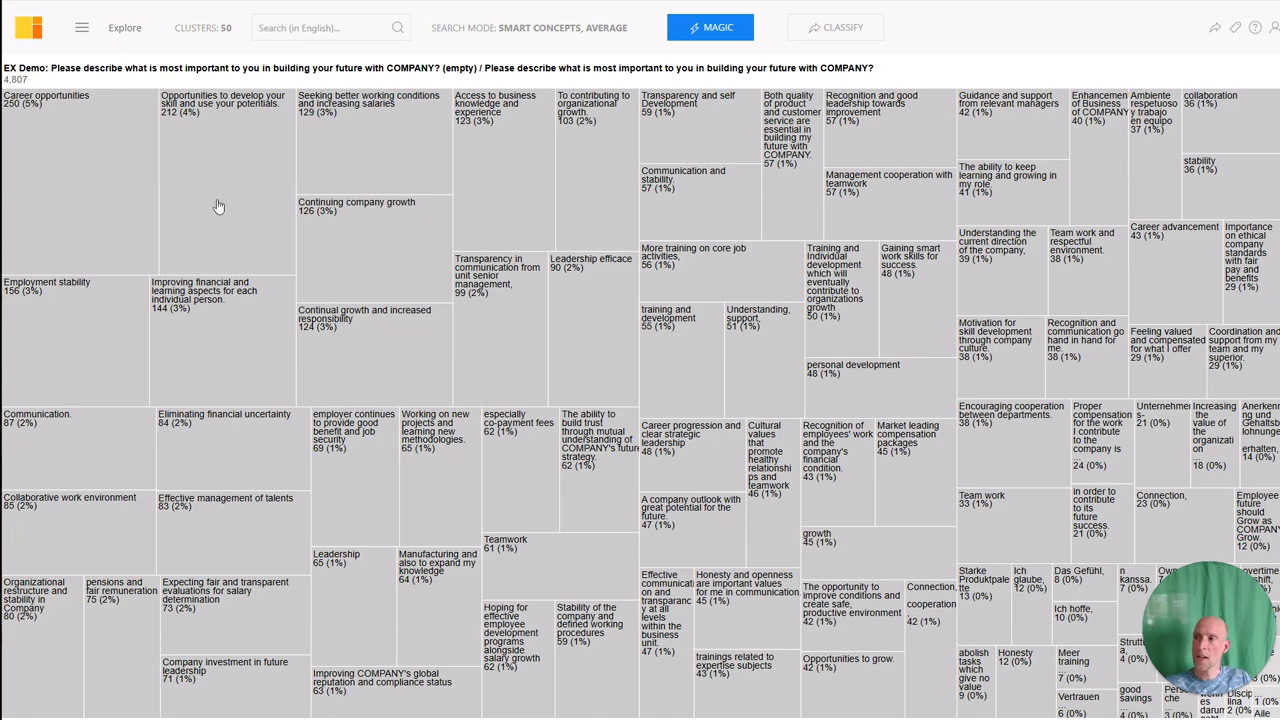
# Look at the Career opportunities cluster's annotation popup, then go to Statistics & Magic Functions.
pyautogui.click(70, 172)
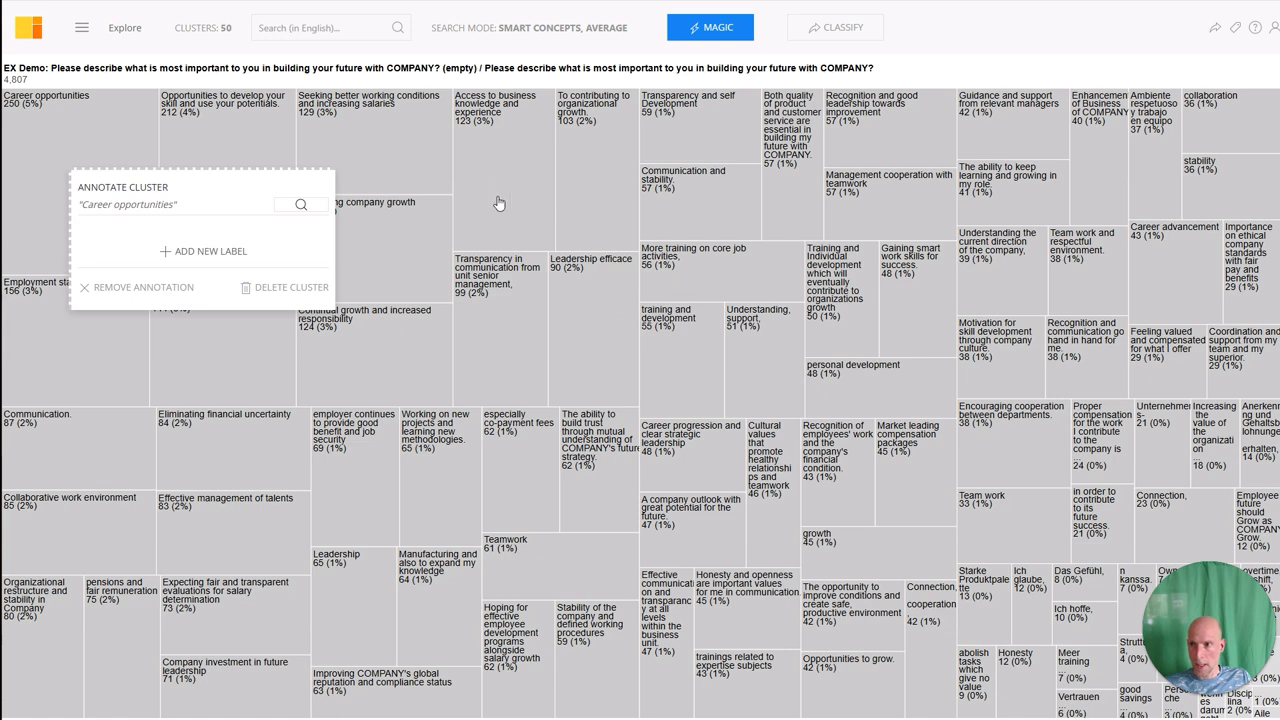
pyautogui.click(721, 28)
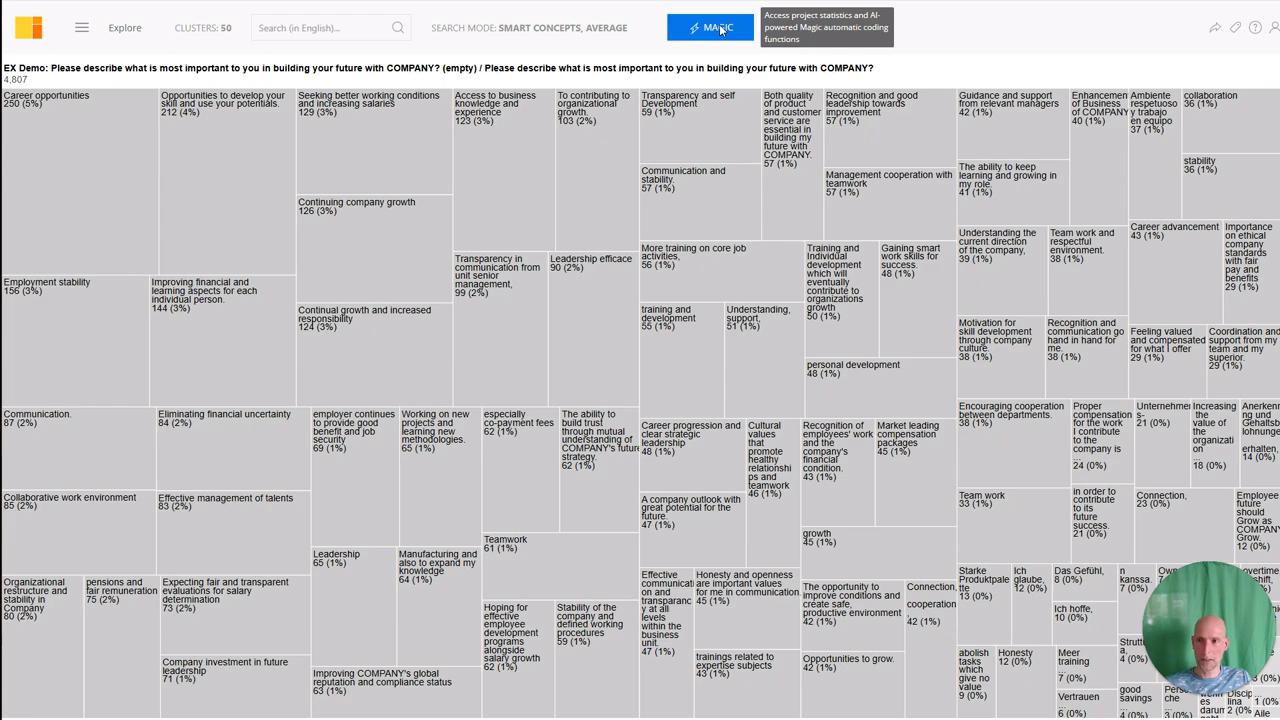
pyautogui.click(721, 28)
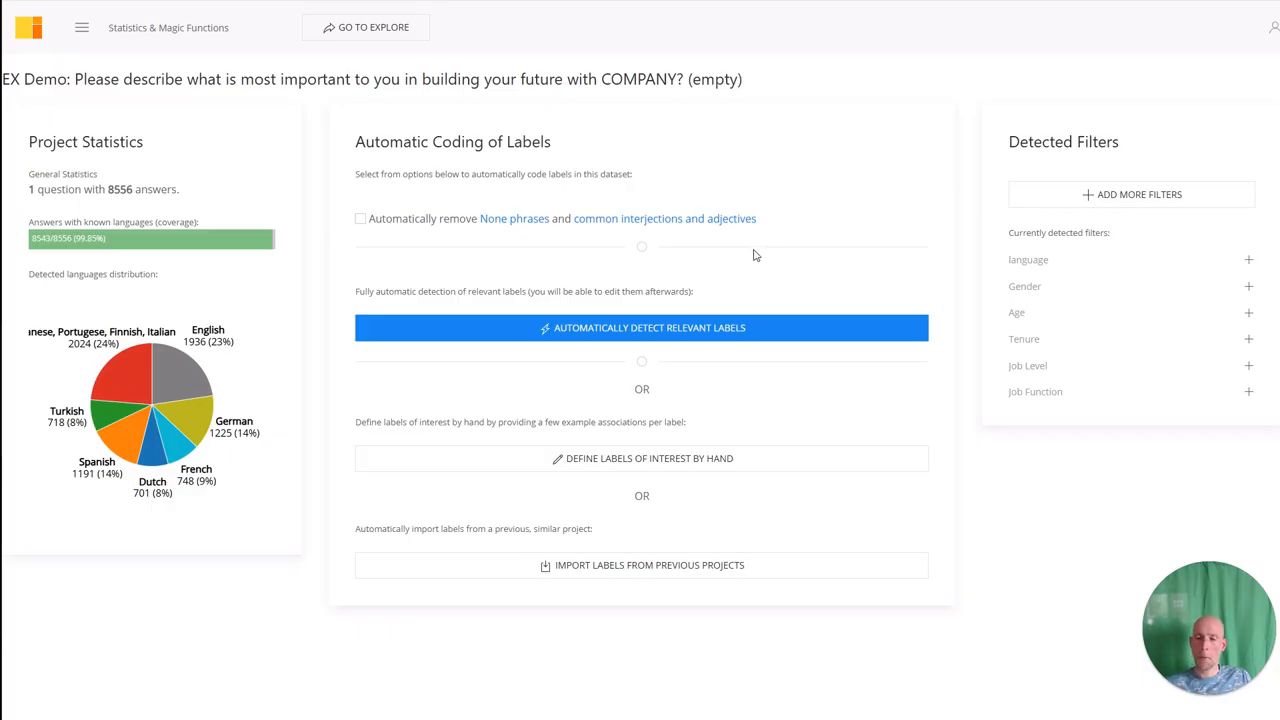
# Open the 'Define labels of interest by hand' form from Statistics & Magic Functions.
pyautogui.click(601, 467)
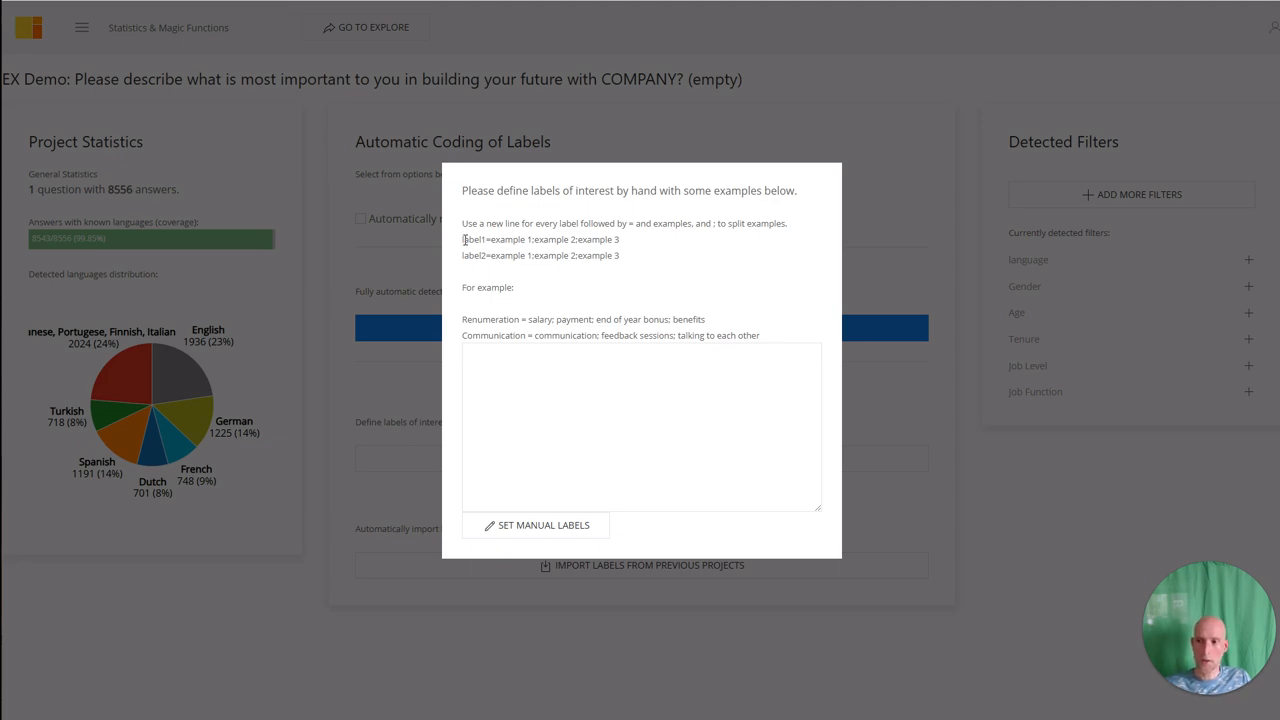
pyautogui.moveTo(463, 239); pyautogui.dragTo(543, 240)
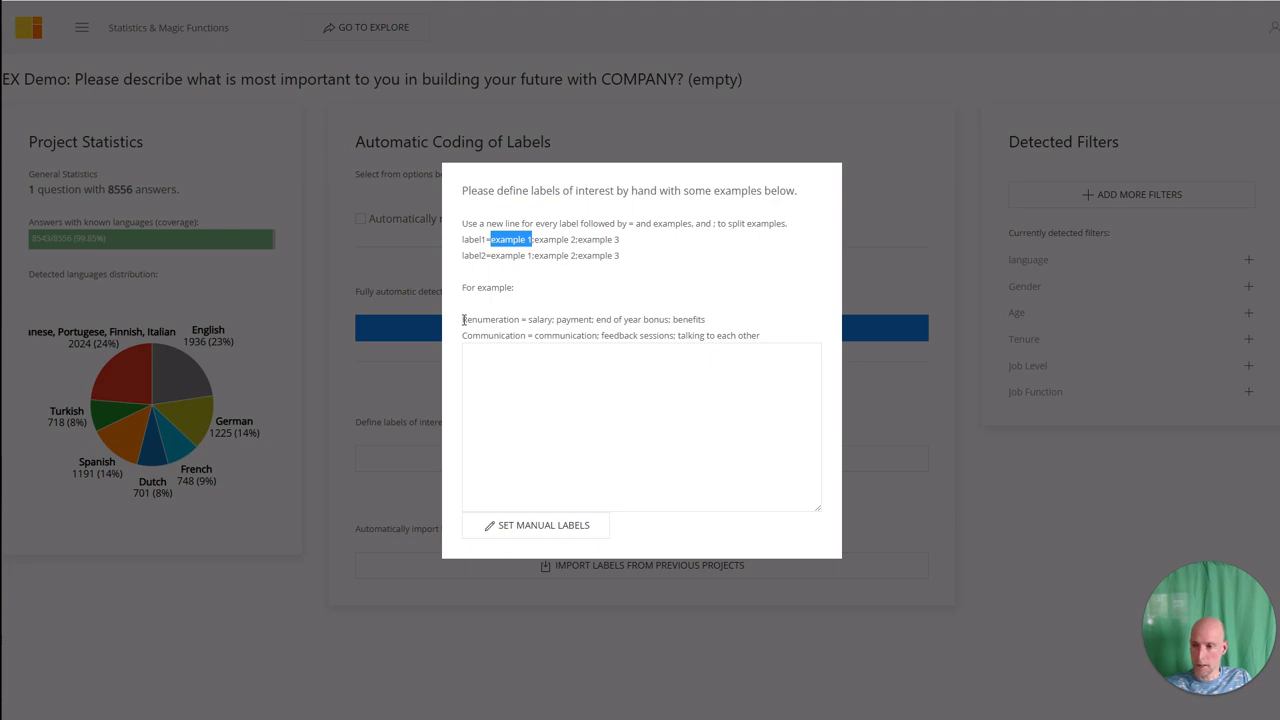
pyautogui.moveTo(463, 319); pyautogui.dragTo(519, 319)
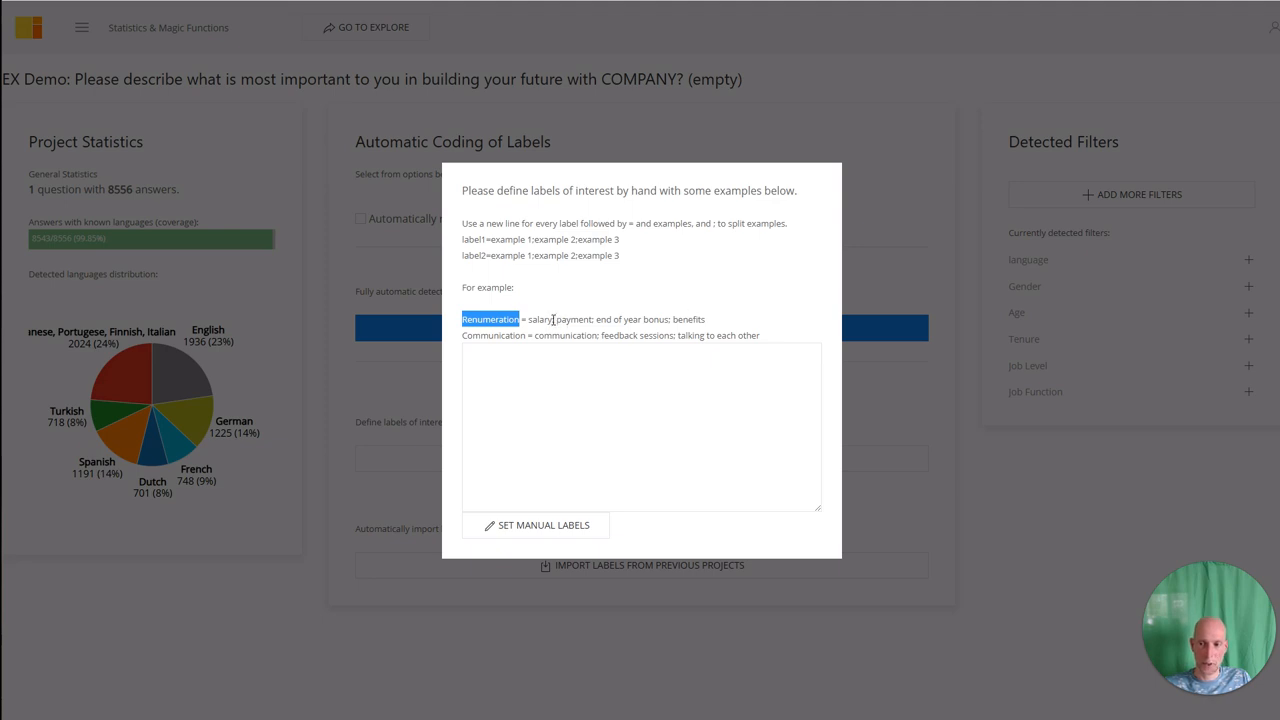
pyautogui.click(485, 362)
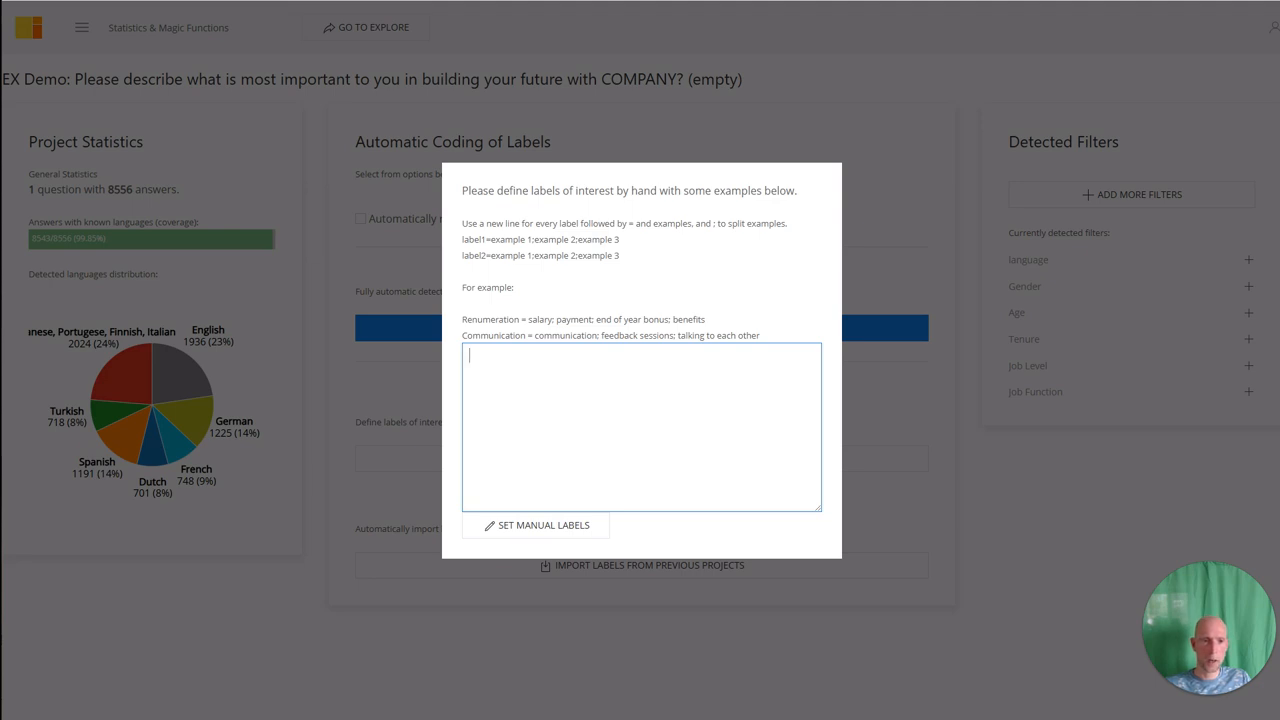
pyautogui.hotkey('alt', 'Tab')
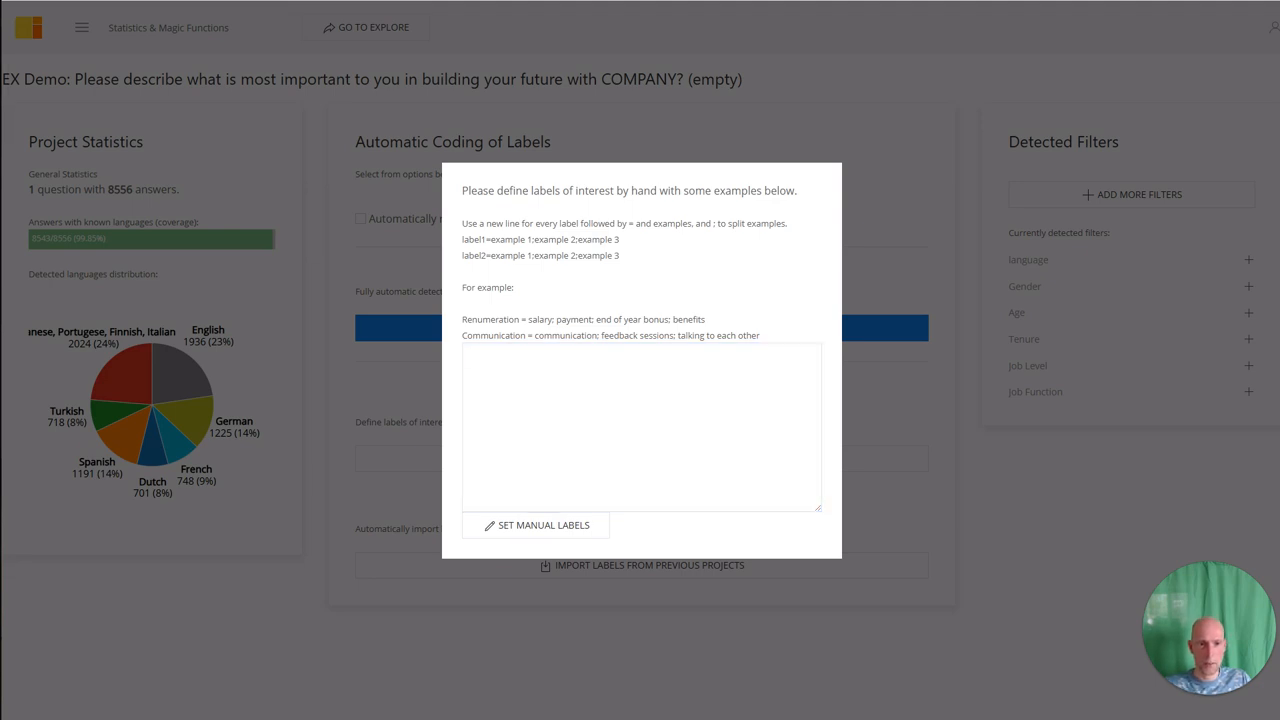
# Paste the eleven-label list with example phrases and review the Communication and Leadership entries.
pyautogui.click(553, 384)
pyautogui.write('Communication & Transparency=Communication; Transparency Leadership=Leadership Quality of Work=Quality of Work Recognition=Recognition Salary=Salary Skills & Knowledge=Skills; Knowledge Stability & Security=Stability; Security Strategy=Strategy Teams & Collegues=Teams;Collegues Training & Development=Training; Development Working Environment=Working Environment')
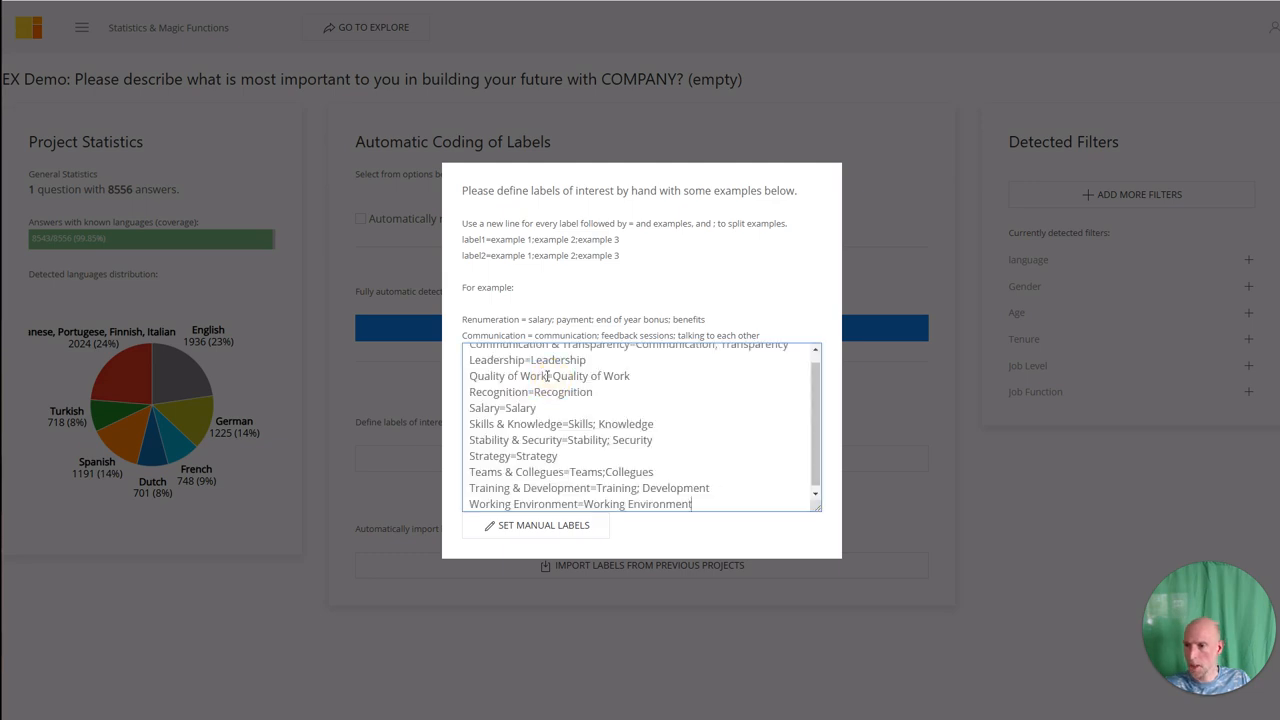
pyautogui.scroll(1, 547, 375)
pyautogui.doubleClick(490, 356)
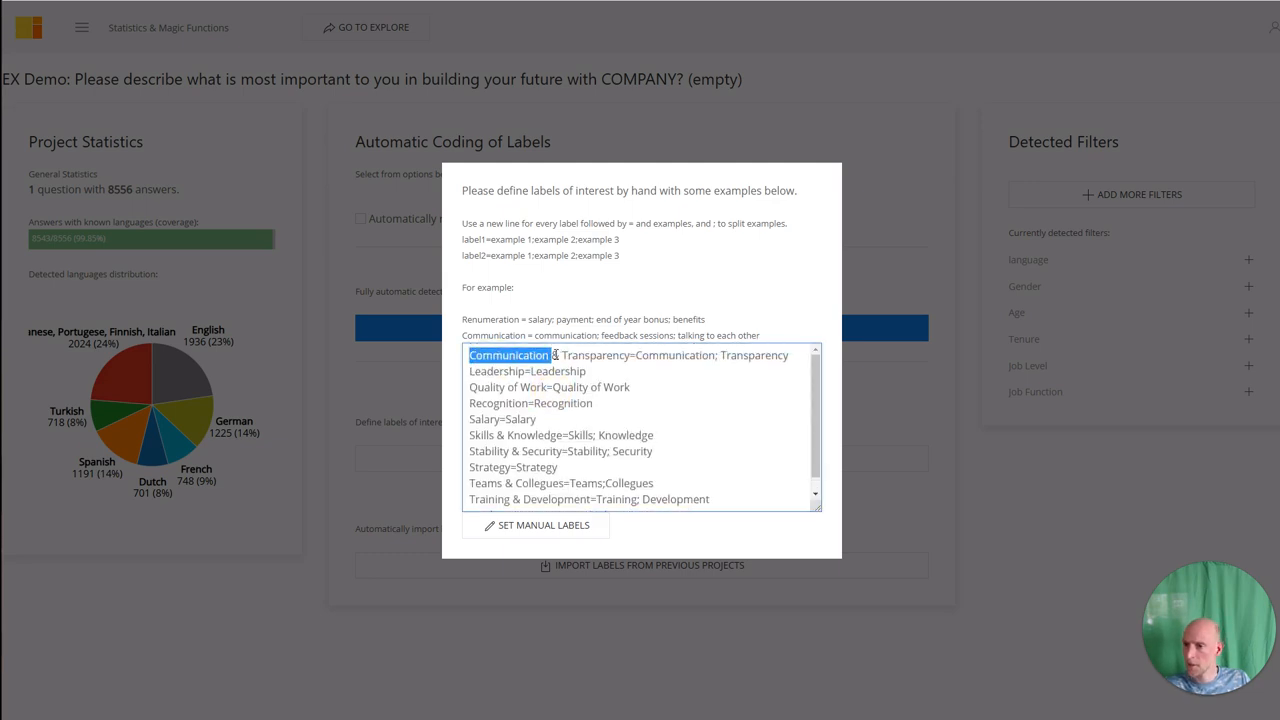
pyautogui.click(600, 355)
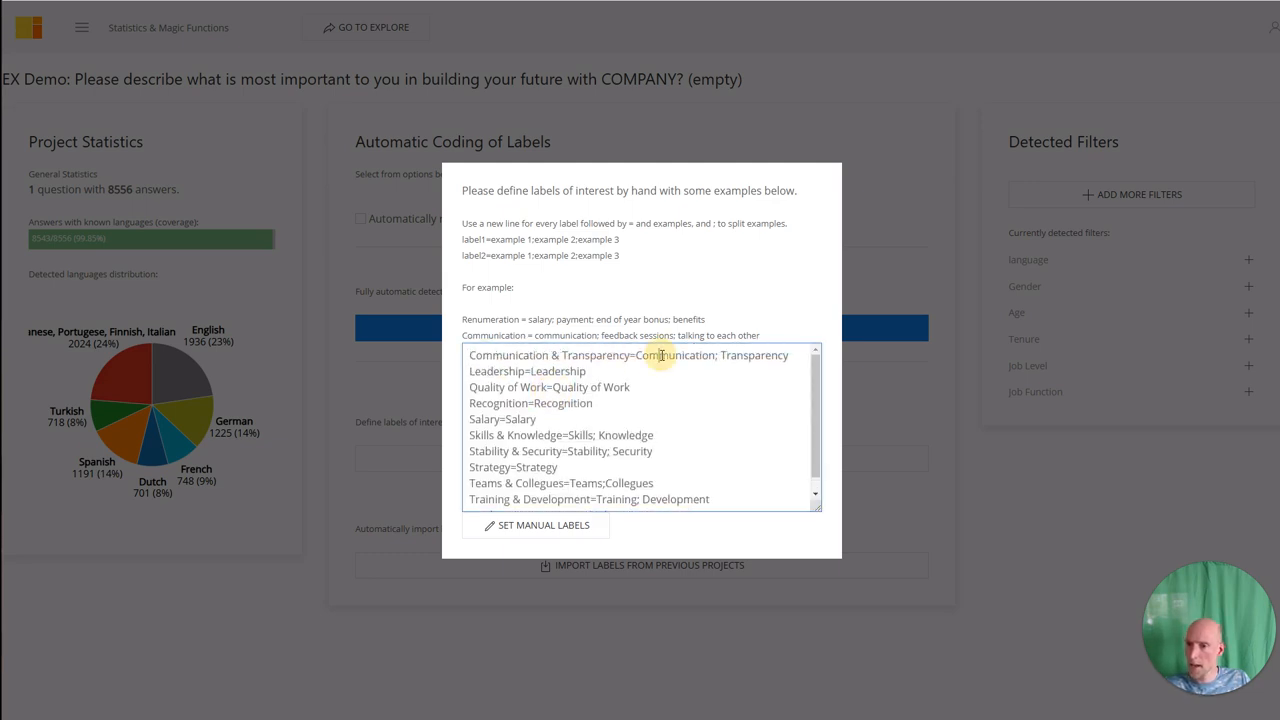
pyautogui.doubleClick(672, 356)
pyautogui.click(718, 358)
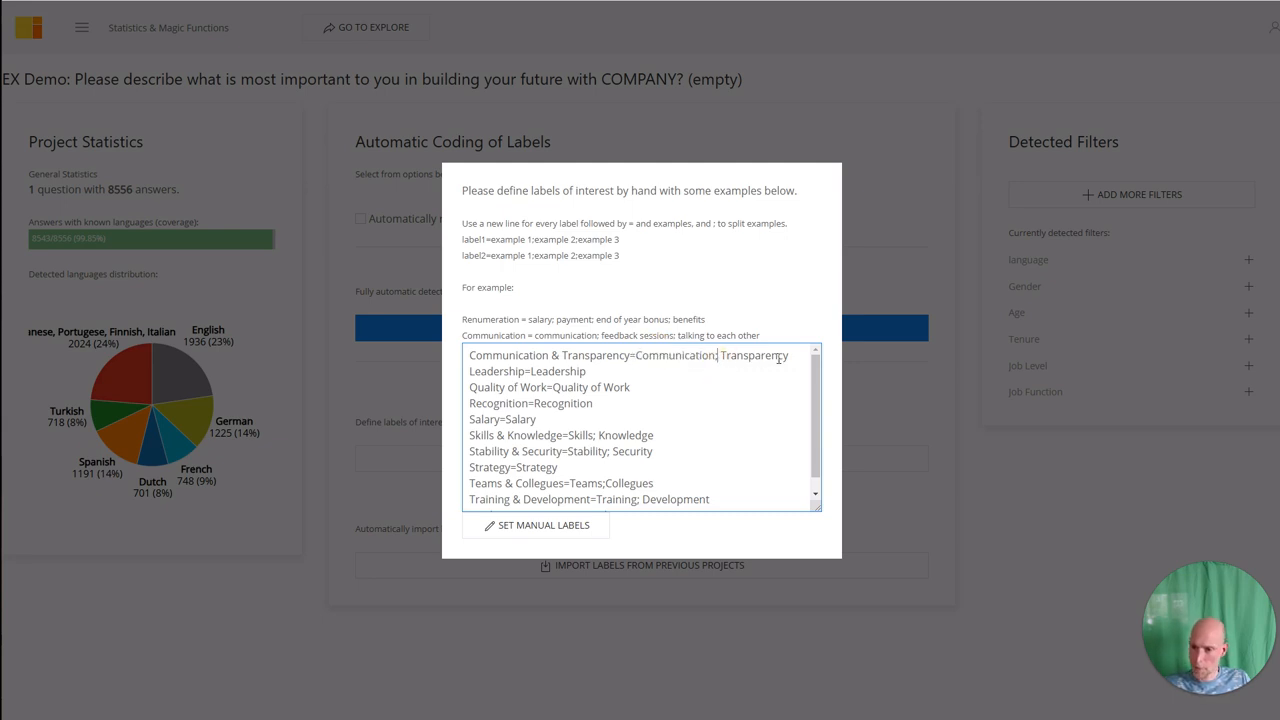
pyautogui.doubleClick(562, 371)
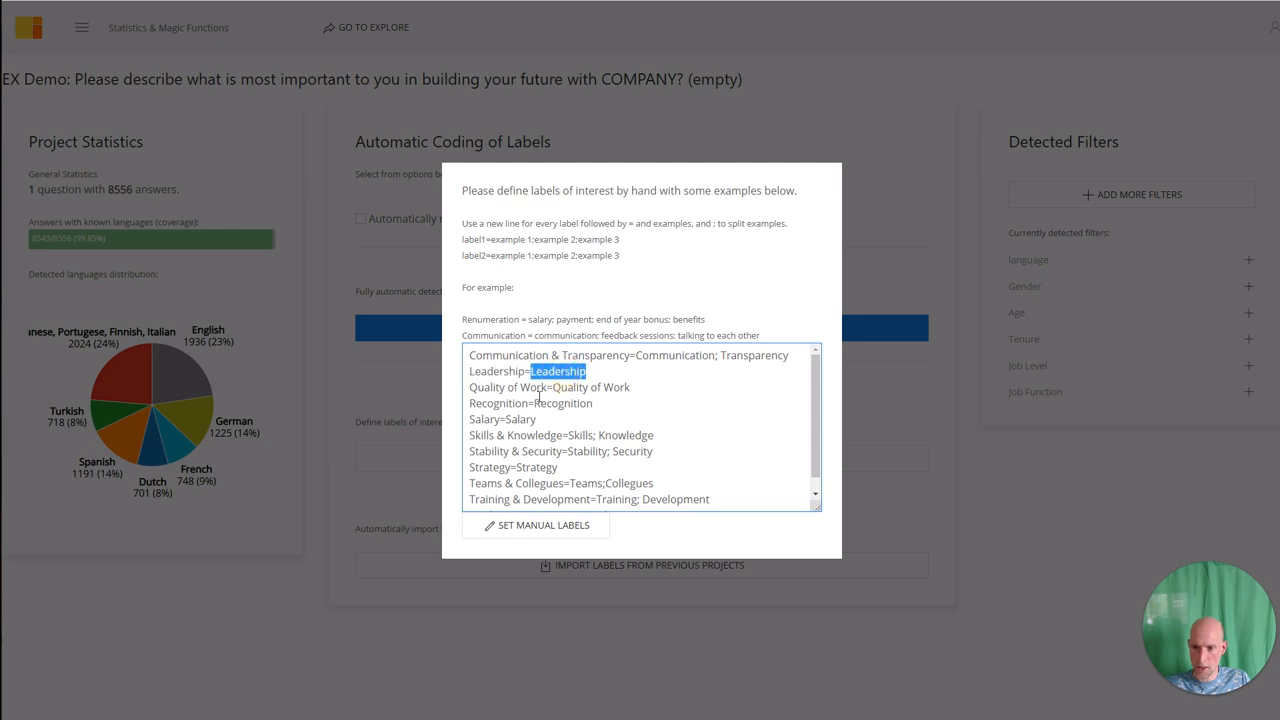
# Save the manual labels and project them onto the survey data with Apply Magic.
pyautogui.scroll(-1, 540, 410)
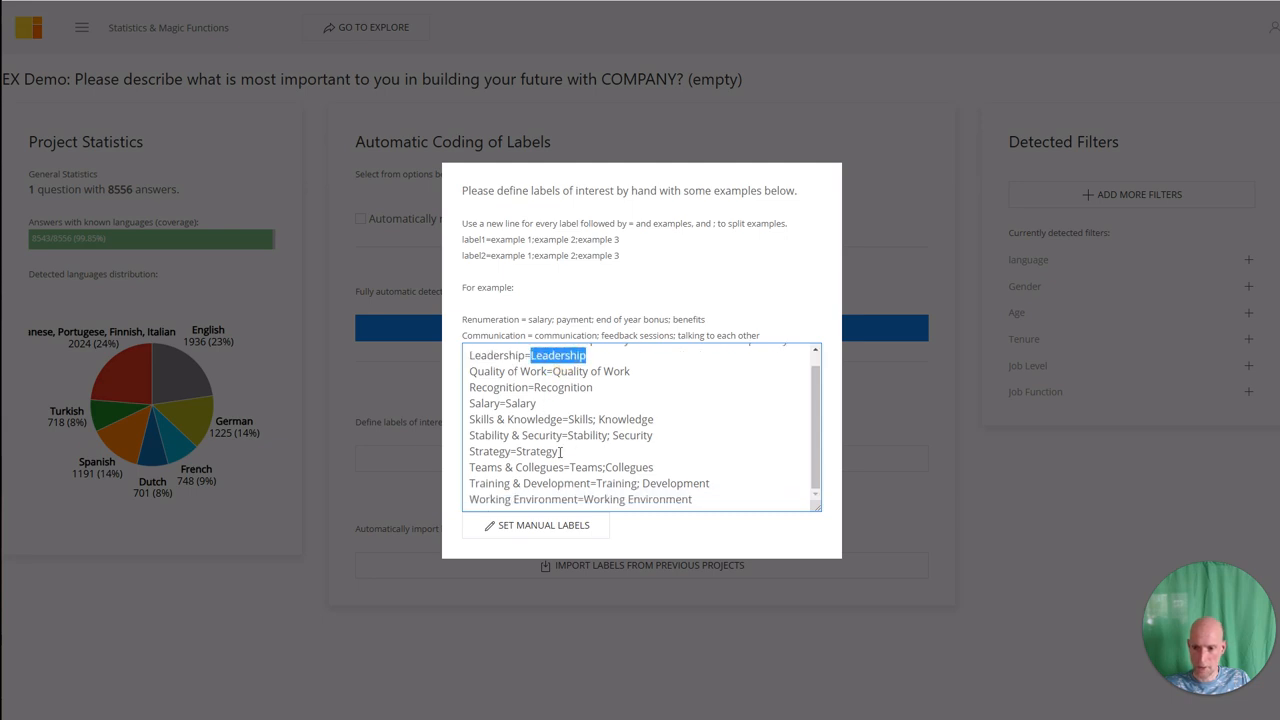
pyautogui.click(541, 526)
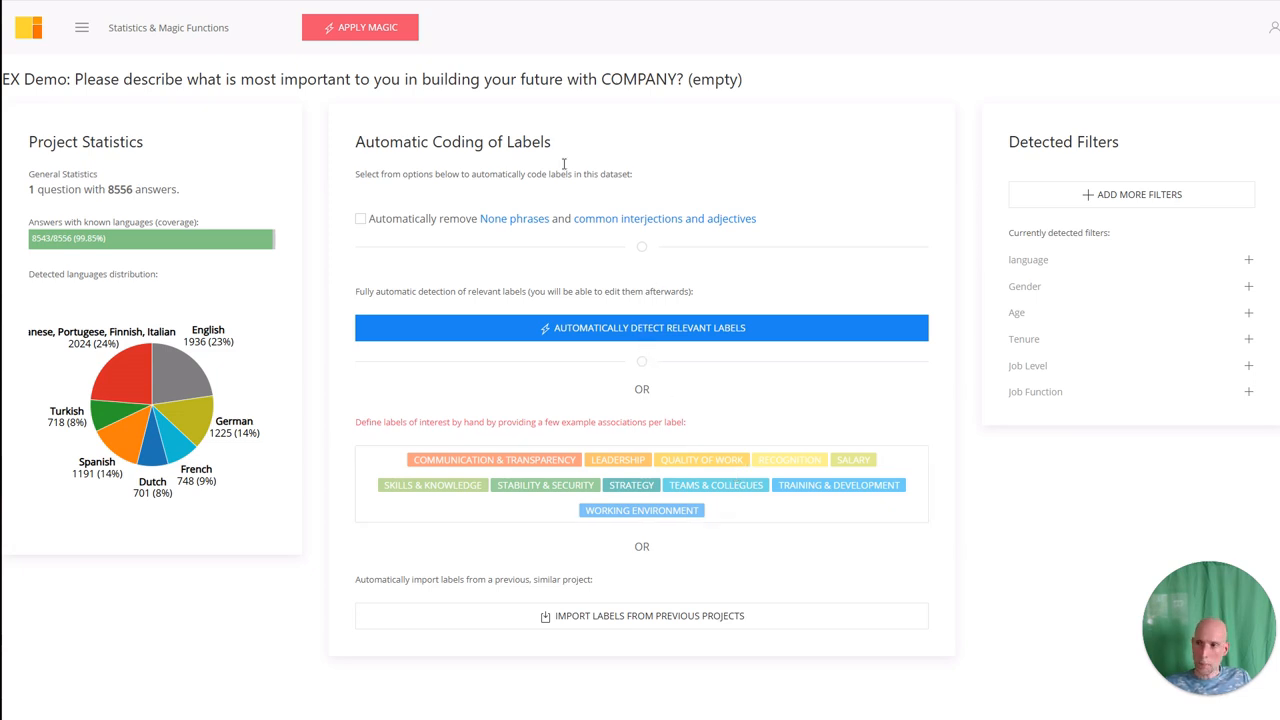
pyautogui.click(364, 36)
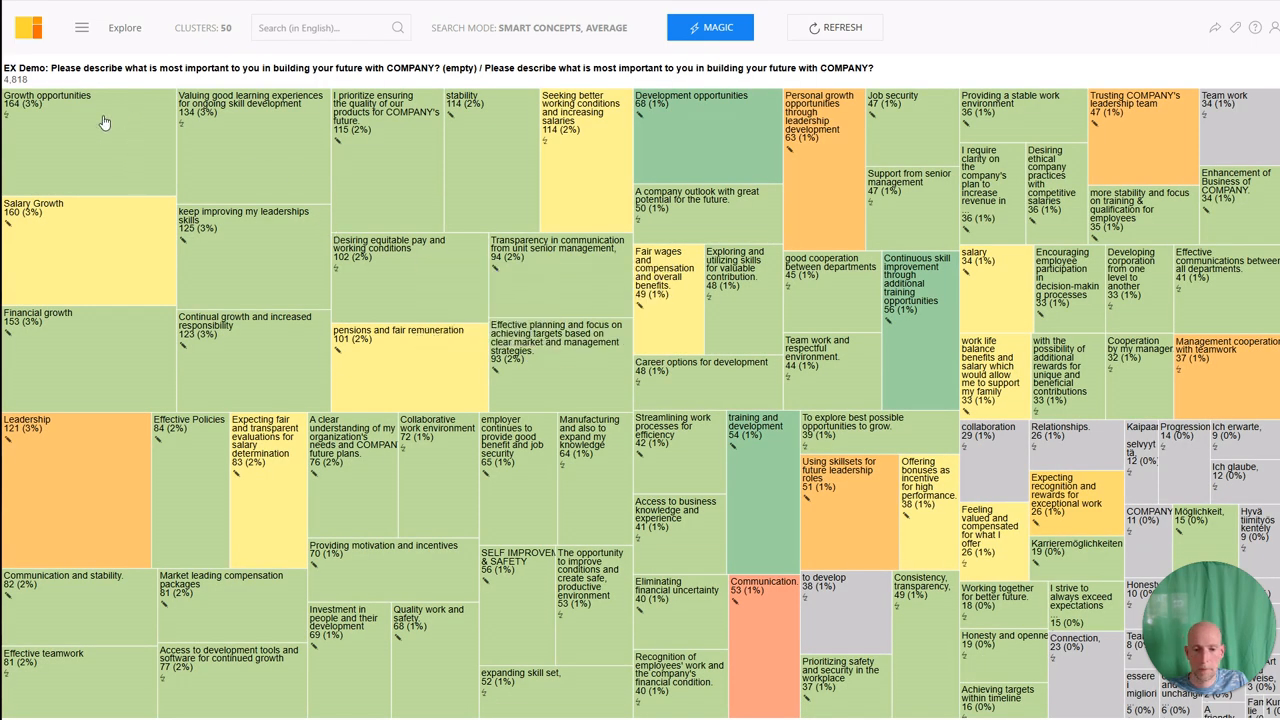
# Check that the Salary Growth cluster (160 answers, 3%) carries the Salary label.
pyautogui.moveTo(57, 210)
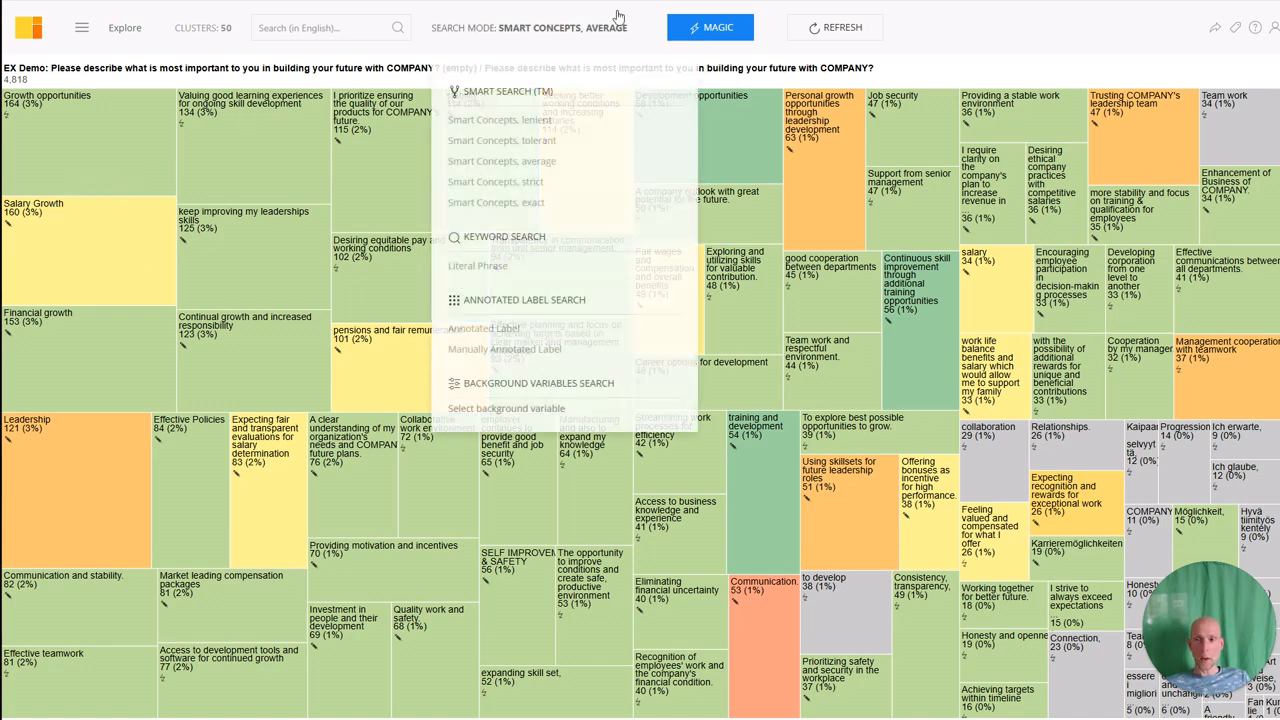
# Reset all label coding on the treemap and return to Statistics & Magic Functions.
pyautogui.moveTo(715, 35)
pyautogui.click(730, 108)
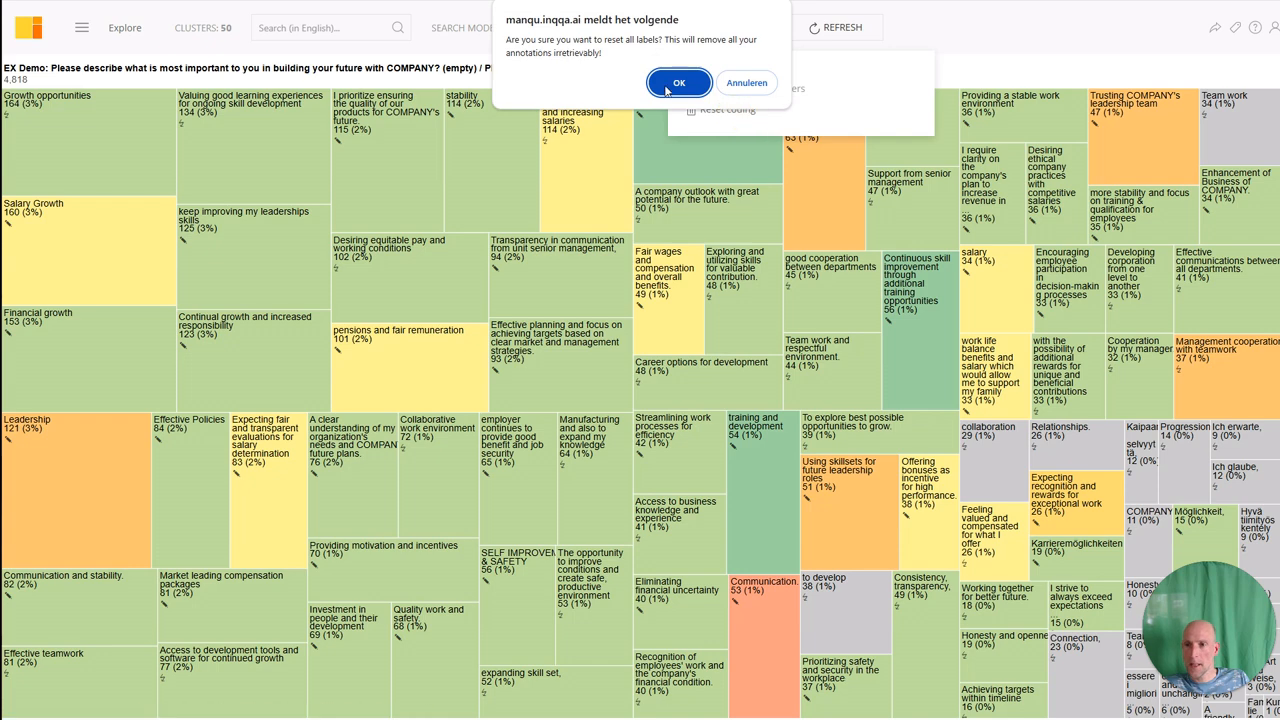
pyautogui.click(681, 83)
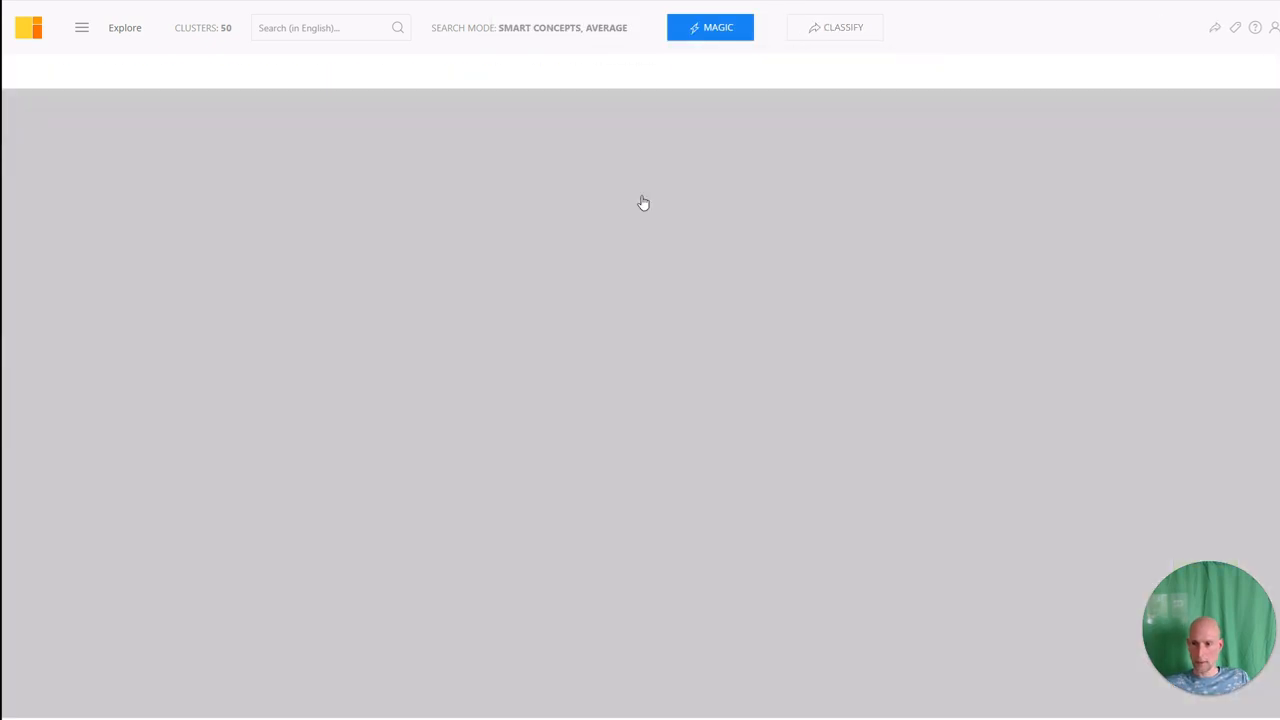
pyautogui.click(626, 197)
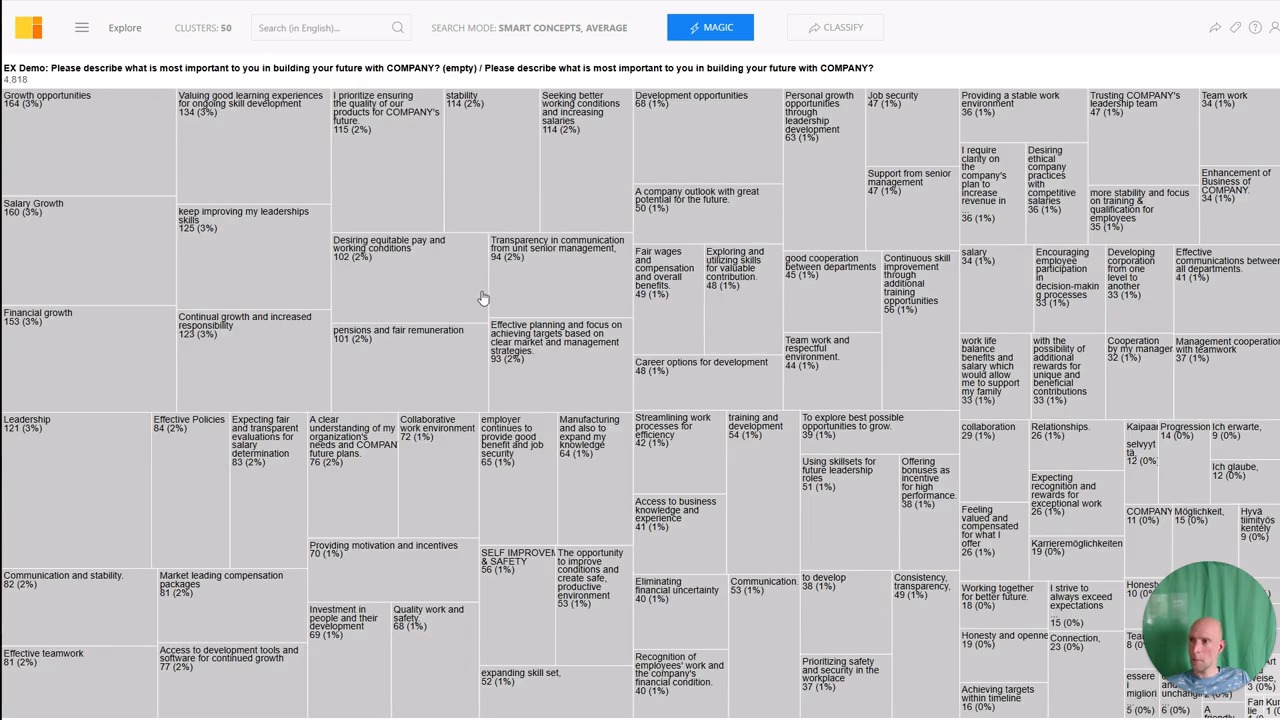
pyautogui.click(724, 31)
pyautogui.click(724, 31)
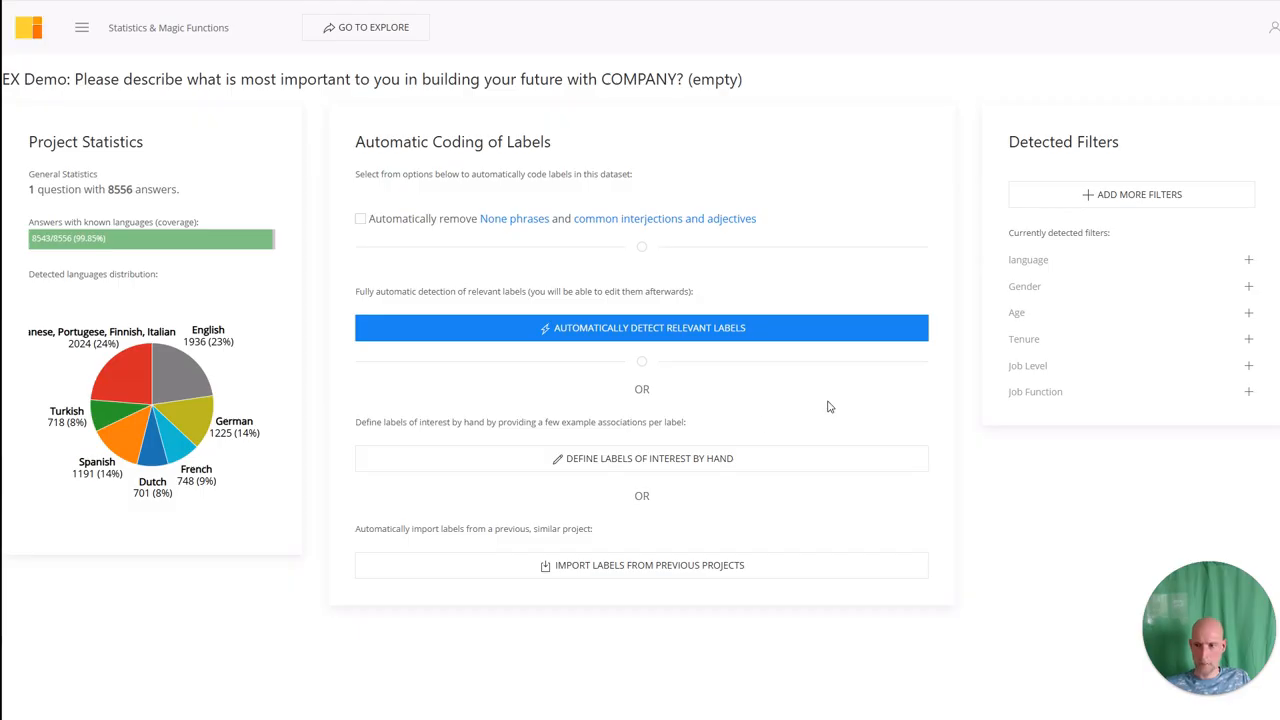
# Reopen the manual label form and paste in the prepared label list with example phrases.
pyautogui.click(620, 465)
pyautogui.click(495, 376)
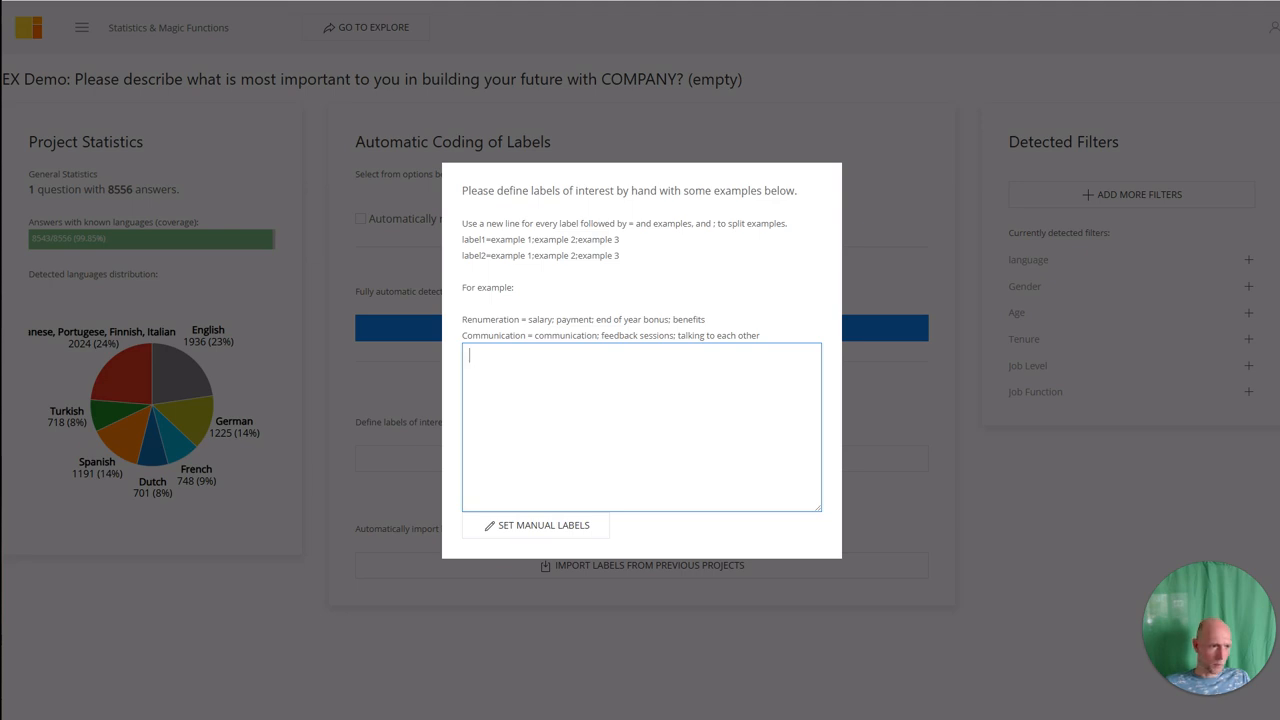
pyautogui.hotkey('alt', 'Tab')
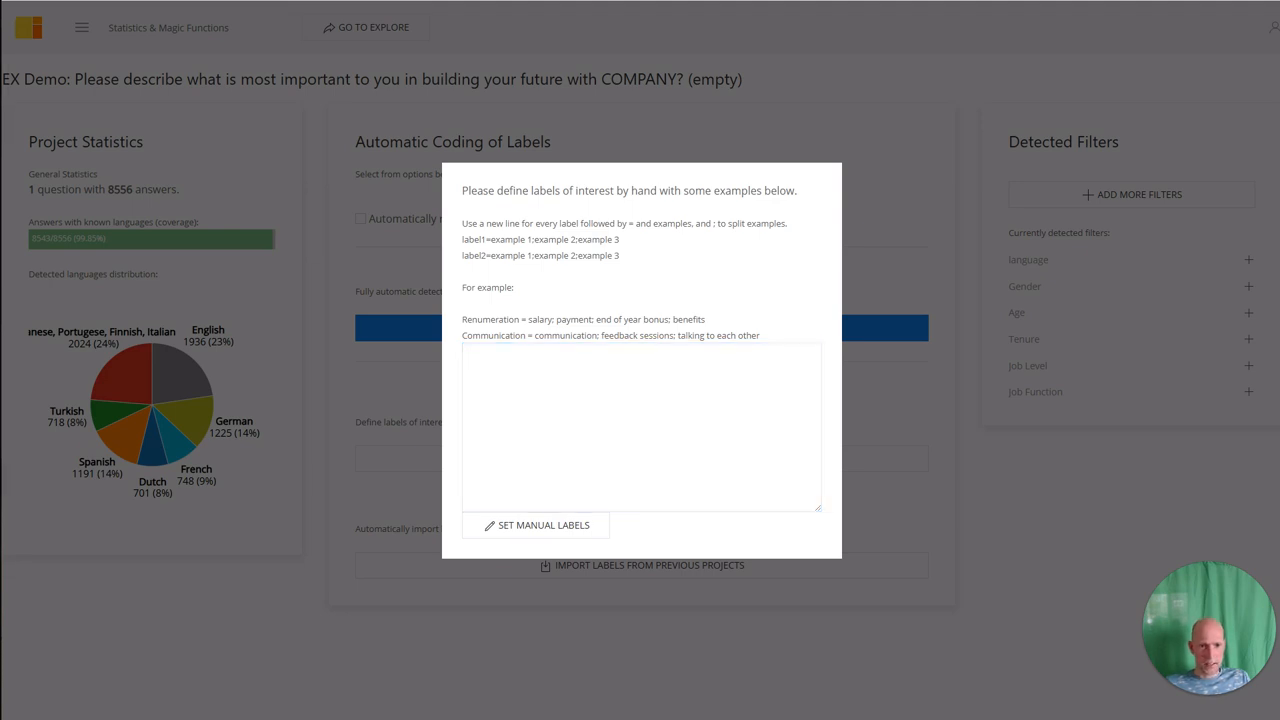
pyautogui.click(609, 380)
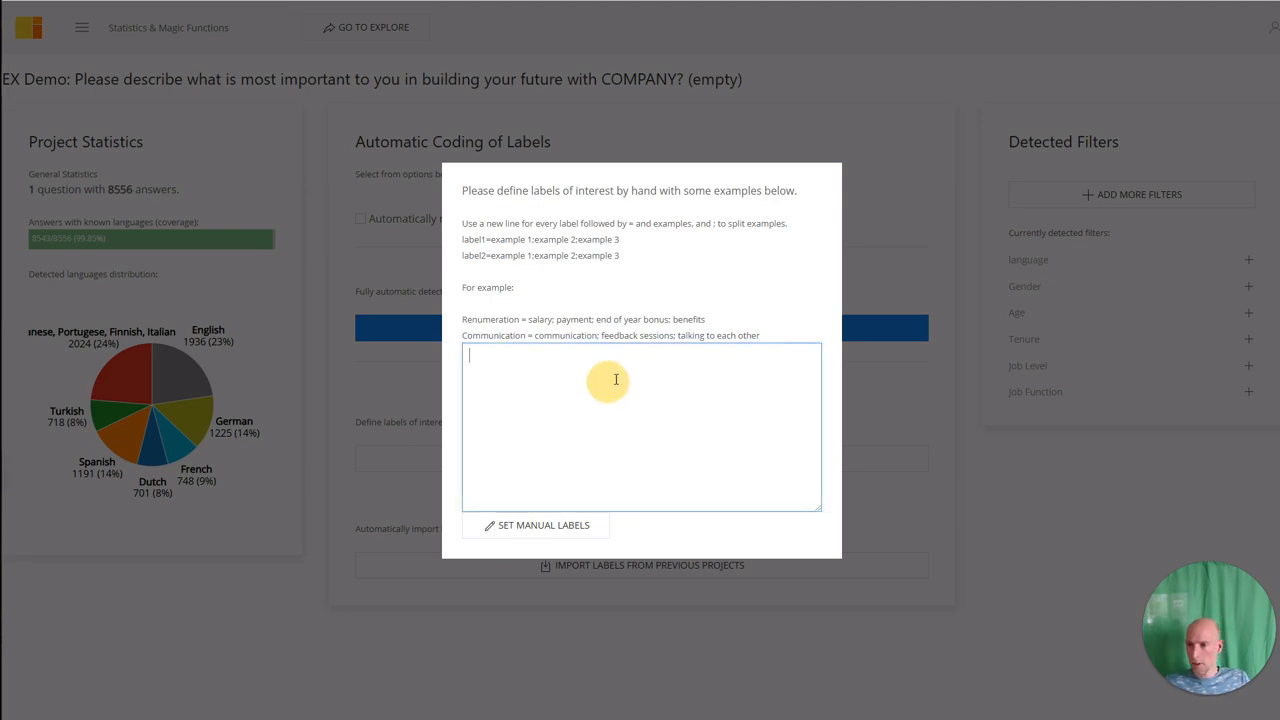
pyautogui.hotkey('ctrl', 'v')
# Restore the capital C so the first label reads Communication & Transparency.
pyautogui.scroll(10, 613, 377)
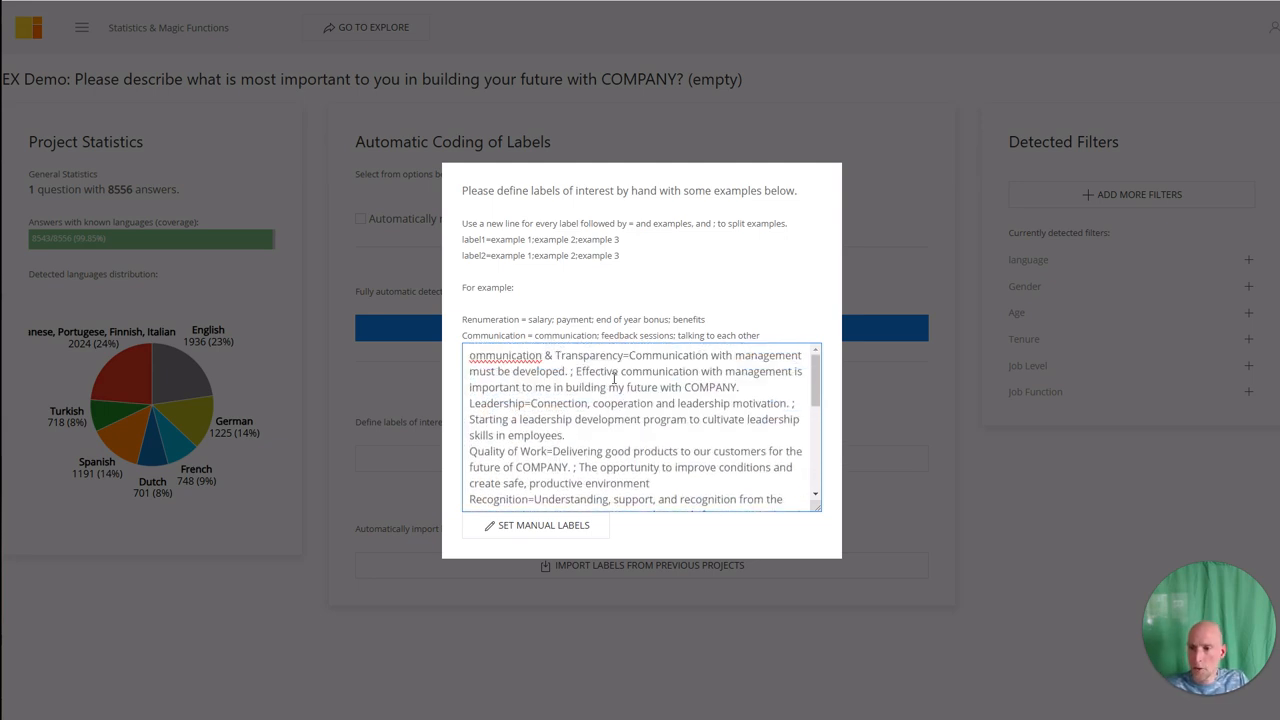
pyautogui.click(535, 362)
pyautogui.press('Home')
pyautogui.write('C')
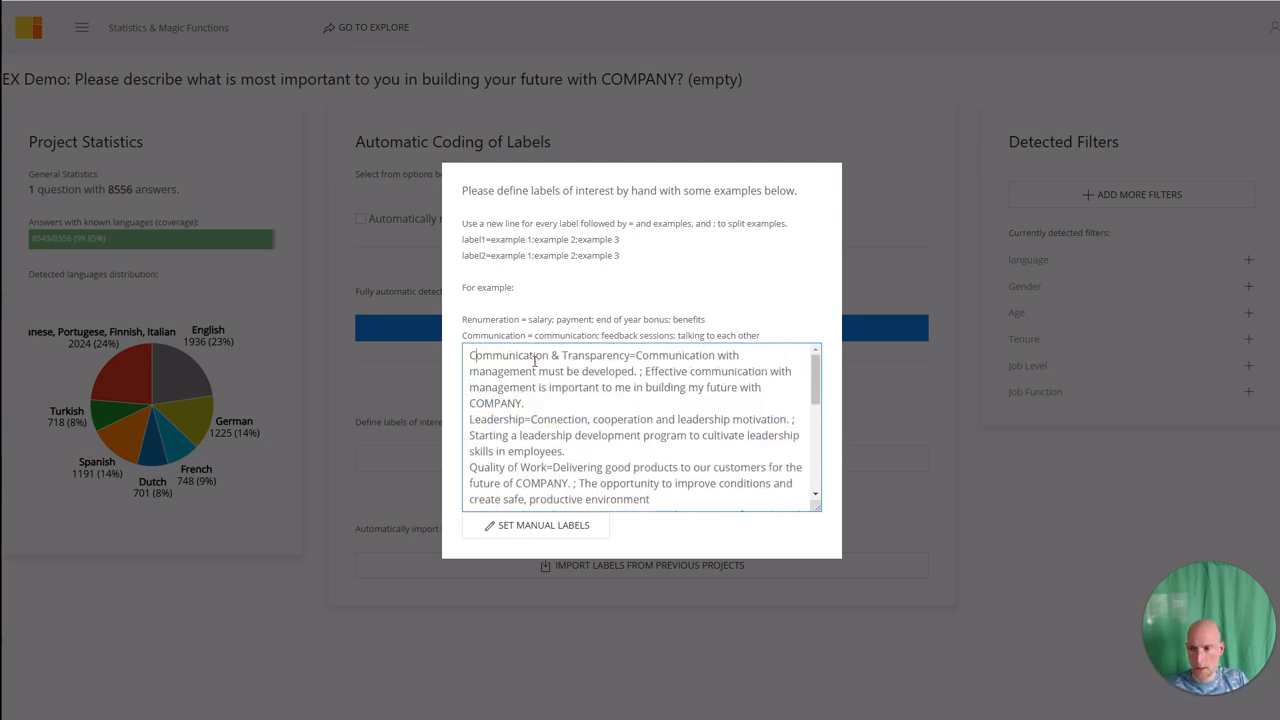
pyautogui.press('Right')
pyautogui.press('Right')
pyautogui.press('Right')
pyautogui.press('Right')
pyautogui.press('Right')
pyautogui.press('Right')
pyautogui.press('Right')
pyautogui.press('Right')
pyautogui.press('Right')
pyautogui.press('Right')
pyautogui.press('Right')
pyautogui.press('Right')
pyautogui.press('Right')
pyautogui.press('Right')
pyautogui.press('Right')
pyautogui.press('Right')
pyautogui.press('Right')
pyautogui.press('Right')
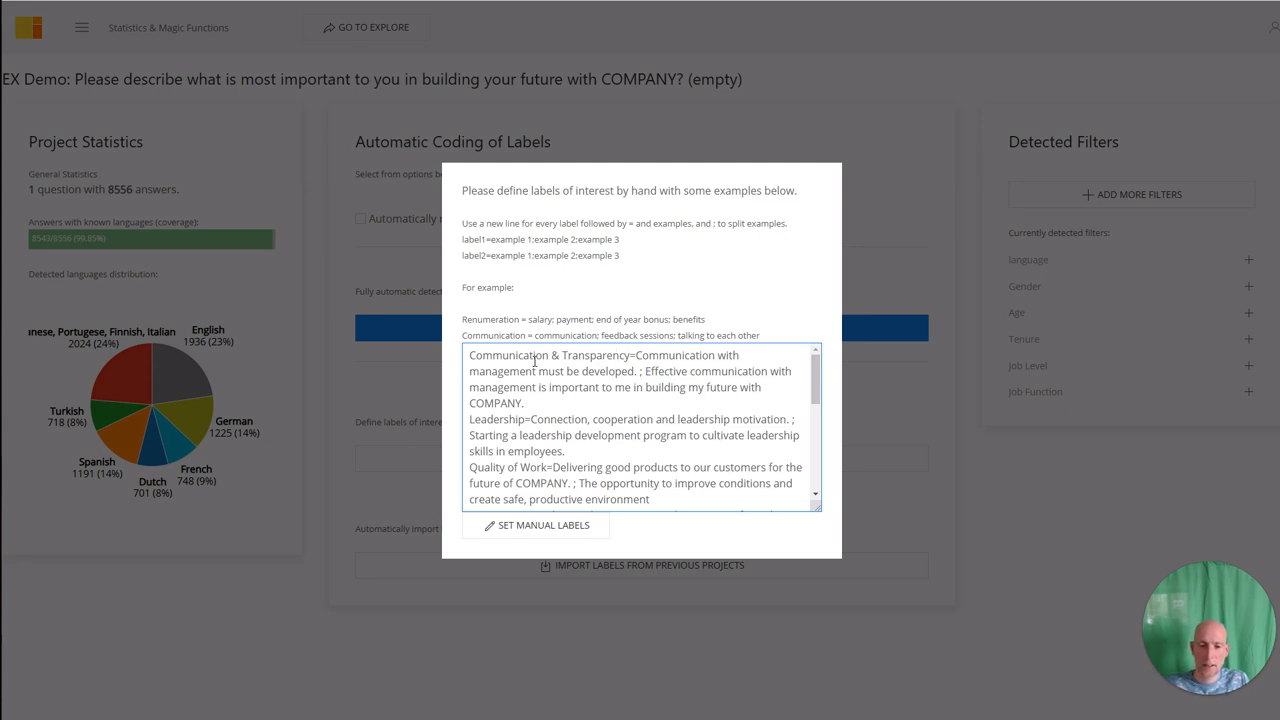
# Review the first two Communication & Transparency example phrases in the list.
pyautogui.hotkey('shift', 'Right')
pyautogui.hotkey('shift', 'Right')
pyautogui.hotkey('shift', 'Right')
pyautogui.hotkey('shift', 'Right')
pyautogui.hotkey('shift', 'Right')
pyautogui.hotkey('shift', 'Right')
pyautogui.hotkey('shift', 'Right')
pyautogui.hotkey('shift', 'Right')
pyautogui.hotkey('shift', 'Right')
pyautogui.hotkey('shift', 'Right')
pyautogui.hotkey('shift', 'Right')
pyautogui.hotkey('shift', 'Right')
pyautogui.hotkey('shift', 'Right')
pyautogui.hotkey('shift', 'Right')
pyautogui.hotkey('shift', 'Right')
pyautogui.hotkey('shift', 'Right')
pyautogui.hotkey('shift', 'Right')
pyautogui.hotkey('shift', 'Right')
pyautogui.hotkey('shift', 'Right')
pyautogui.hotkey('shift', 'Right')
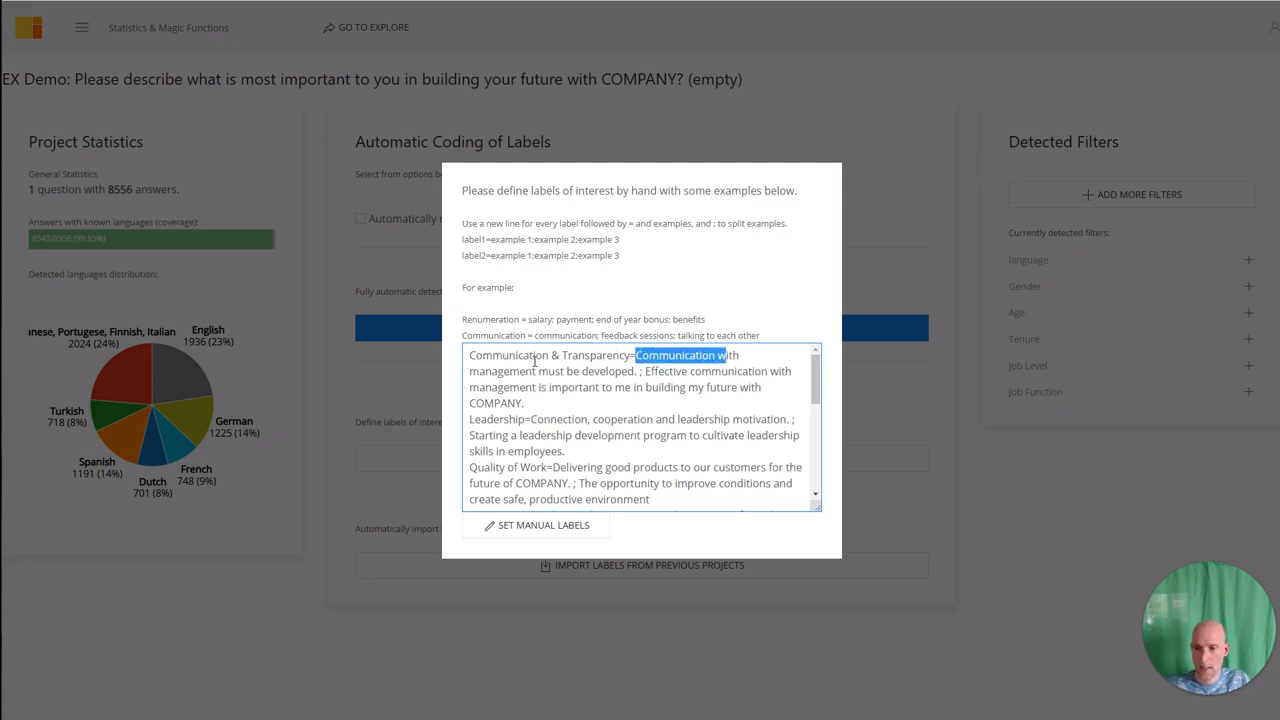
pyautogui.hotkey('shift', 'Right')
pyautogui.hotkey('shift', 'Right')
pyautogui.hotkey('shift', 'Right')
pyautogui.hotkey('shift', 'Right')
pyautogui.hotkey('shift', 'Right')
pyautogui.hotkey('shift', 'Right')
pyautogui.hotkey('shift', 'Right')
pyautogui.hotkey('shift', 'Right')
pyautogui.hotkey('shift', 'Right')
pyautogui.hotkey('shift', 'Right')
pyautogui.hotkey('shift', 'Right')
pyautogui.hotkey('shift', 'Right')
pyautogui.hotkey('shift', 'Right')
pyautogui.hotkey('shift', 'Right')
pyautogui.hotkey('shift', 'Right')
pyautogui.hotkey('shift', 'Right')
pyautogui.hotkey('shift', 'Right')
pyautogui.hotkey('shift', 'Right')
pyautogui.hotkey('shift', 'Right')
pyautogui.hotkey('shift', 'Right')
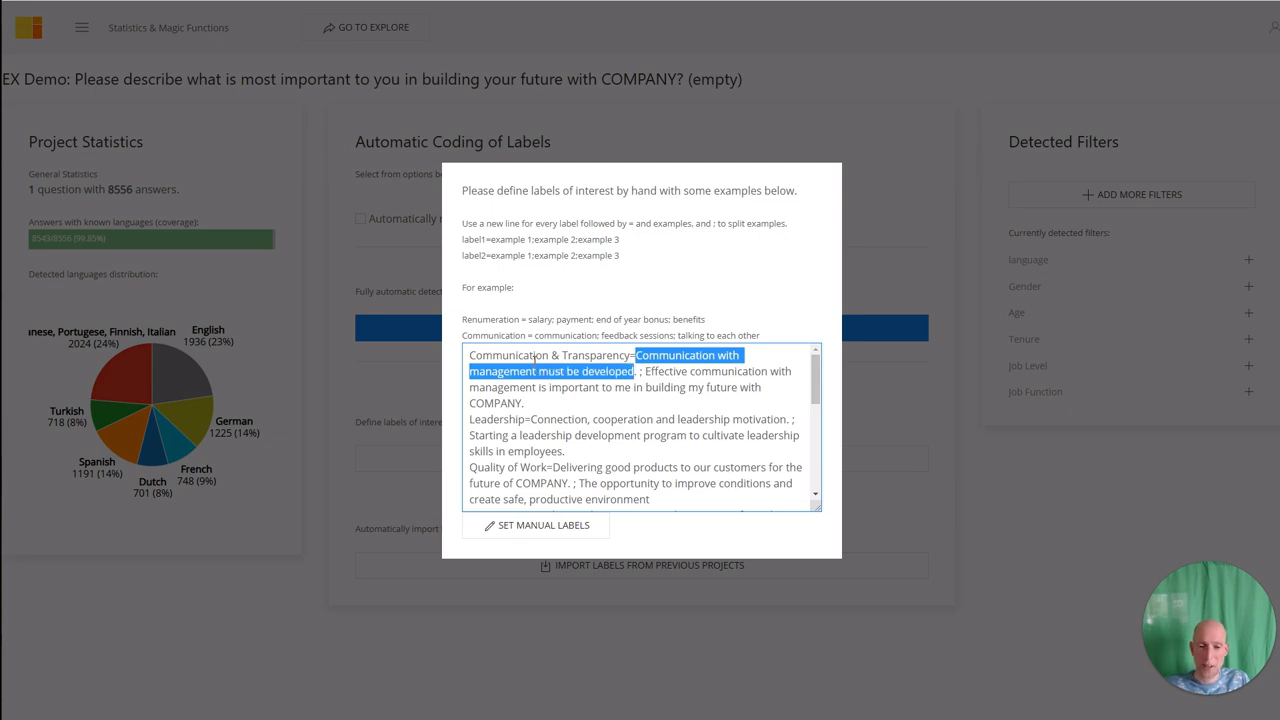
pyautogui.press('Right')
pyautogui.press('Right')
pyautogui.press('Right')
pyautogui.press('Right')
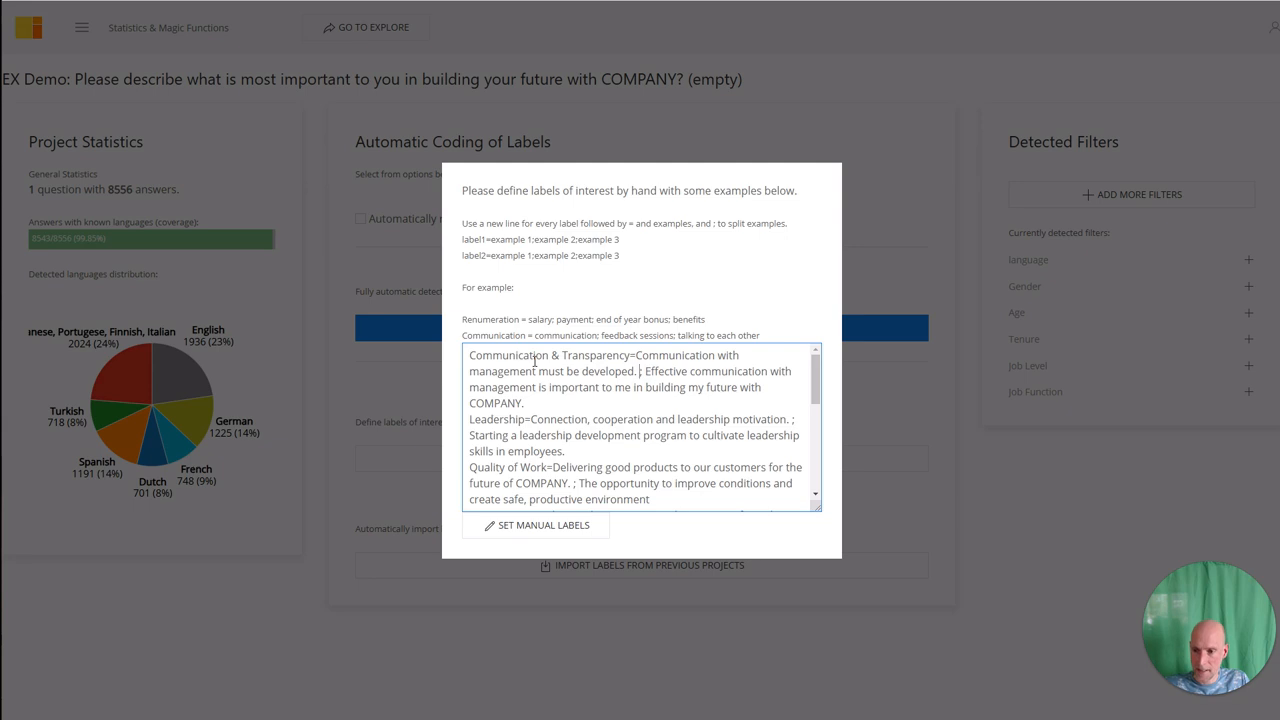
pyautogui.hotkey('ctrl', 'shift', 'Right')
pyautogui.hotkey('ctrl', 'shift', 'Right')
pyautogui.hotkey('ctrl', 'shift', 'Right')
pyautogui.hotkey('ctrl', 'shift', 'Right')
pyautogui.hotkey('ctrl', 'shift', 'Right')
pyautogui.hotkey('ctrl', 'shift', 'Right')
pyautogui.hotkey('ctrl', 'shift', 'Right')
pyautogui.hotkey('ctrl', 'shift', 'Right')
pyautogui.hotkey('ctrl', 'shift', 'Right')
pyautogui.hotkey('shift', 'Right')
pyautogui.hotkey('shift', 'Right')
pyautogui.hotkey('shift', 'Right')
pyautogui.hotkey('shift', 'Right')
pyautogui.hotkey('shift', 'Right')
pyautogui.hotkey('shift', 'Right')
pyautogui.hotkey('shift', 'Right')
pyautogui.hotkey('shift', 'Right')
pyautogui.hotkey('shift', 'Right')
pyautogui.hotkey('shift', 'Right')
pyautogui.hotkey('shift', 'Right')
pyautogui.hotkey('shift', 'Right')
pyautogui.hotkey('shift', 'Right')
pyautogui.hotkey('shift', 'Right')
pyautogui.hotkey('shift', 'Right')
pyautogui.hotkey('shift', 'Right')
pyautogui.hotkey('shift', 'Right')
pyautogui.hotkey('shift', 'Right')
pyautogui.hotkey('shift', 'Right')
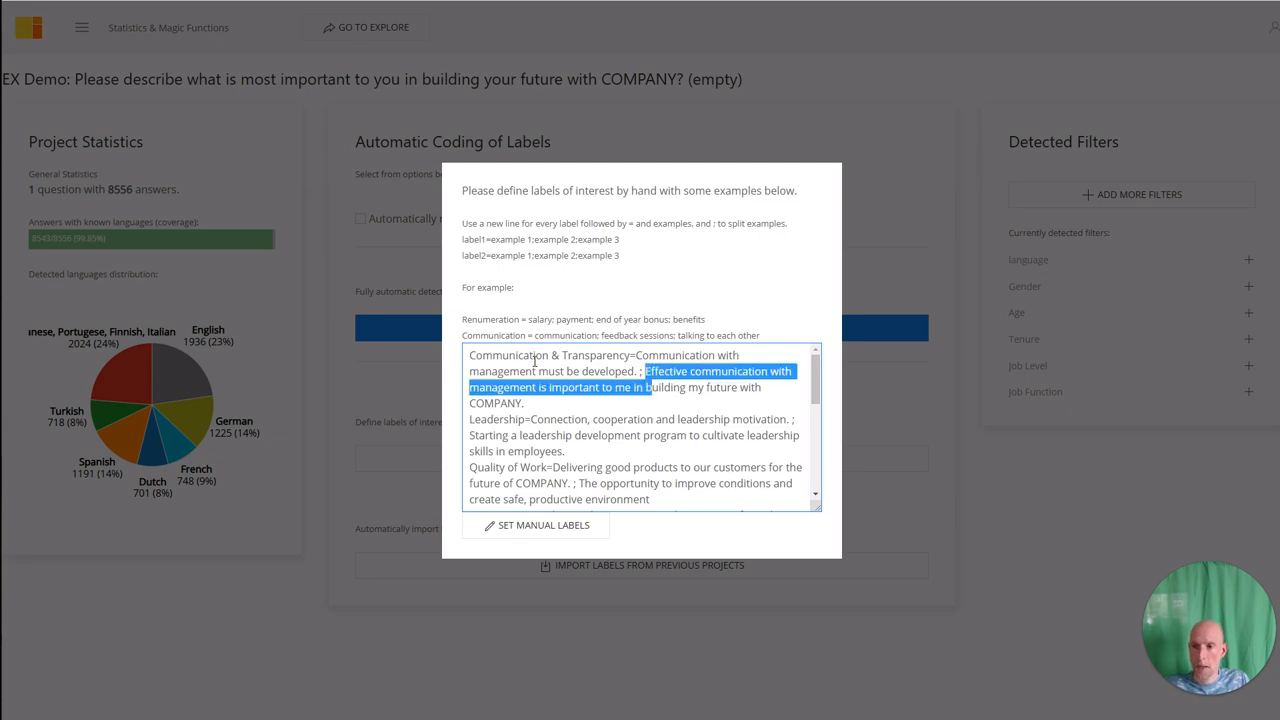
pyautogui.hotkey('shift', 'Right')
pyautogui.hotkey('shift', 'Right')
pyautogui.hotkey('shift', 'Right')
pyautogui.hotkey('shift', 'Right')
pyautogui.hotkey('shift', 'Right')
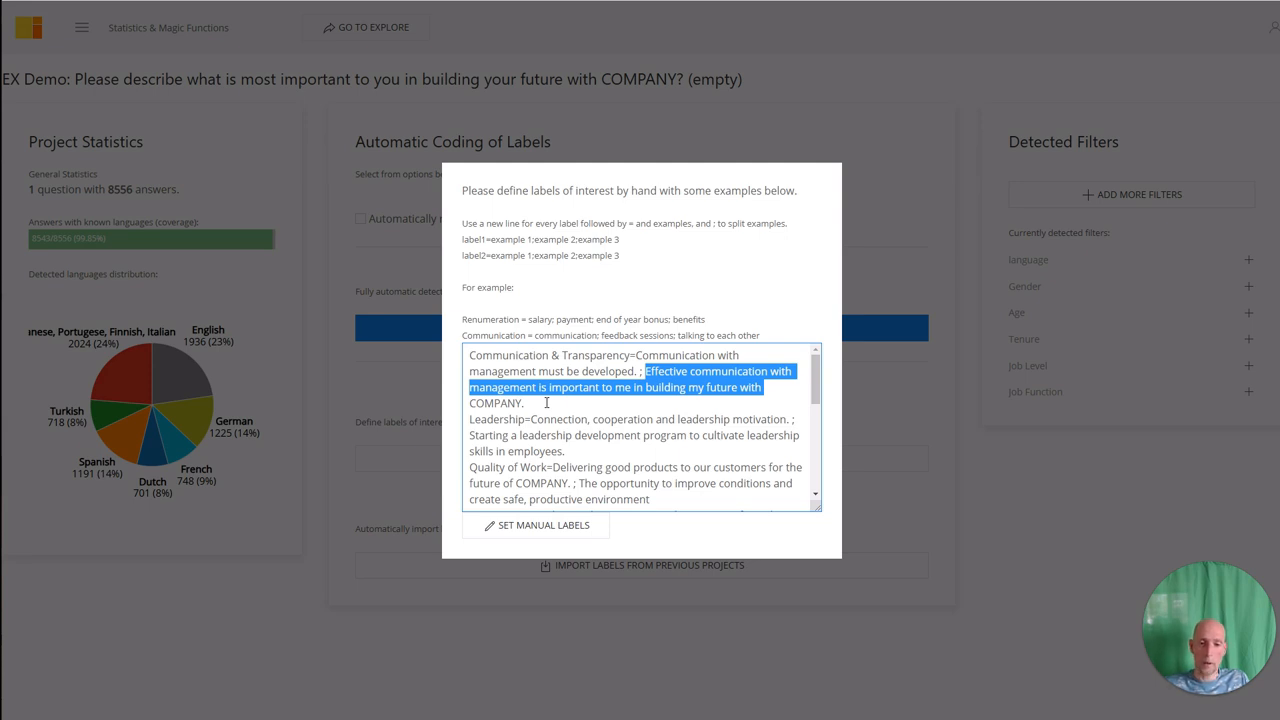
pyautogui.click(531, 419)
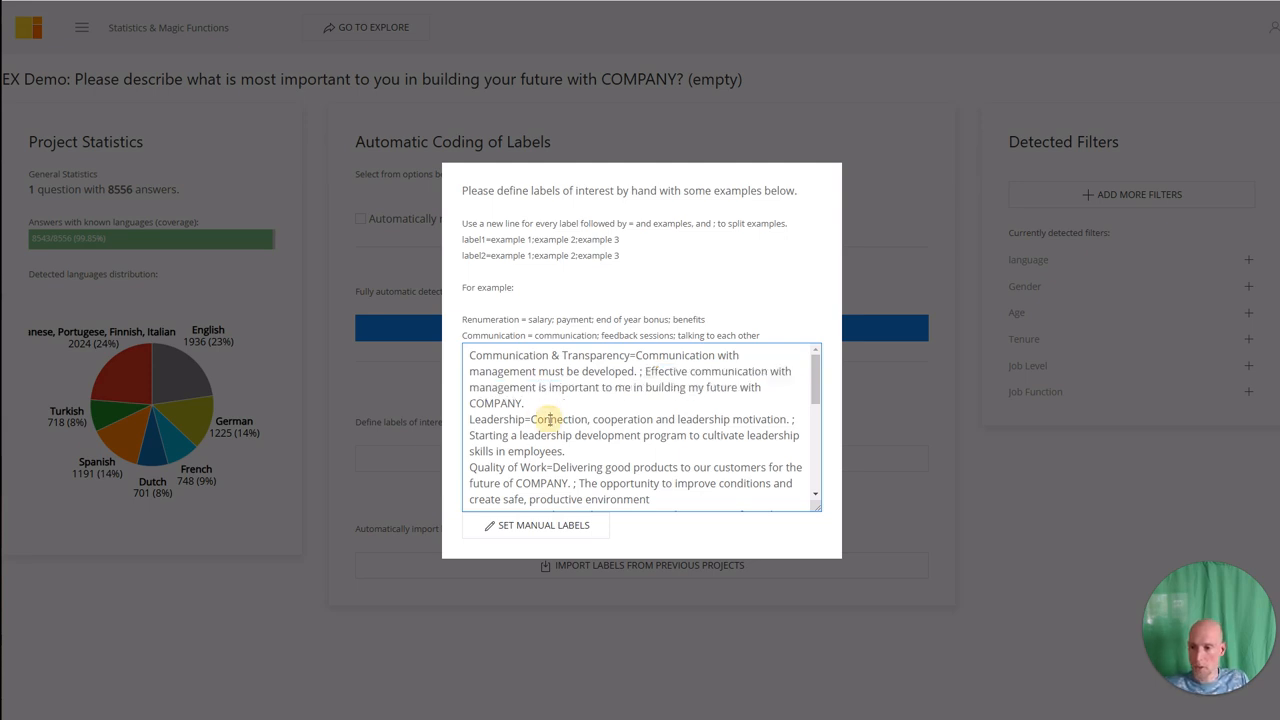
# Check the financial stability example and save the eleven manual labels.
pyautogui.scroll(-4, 563, 430)
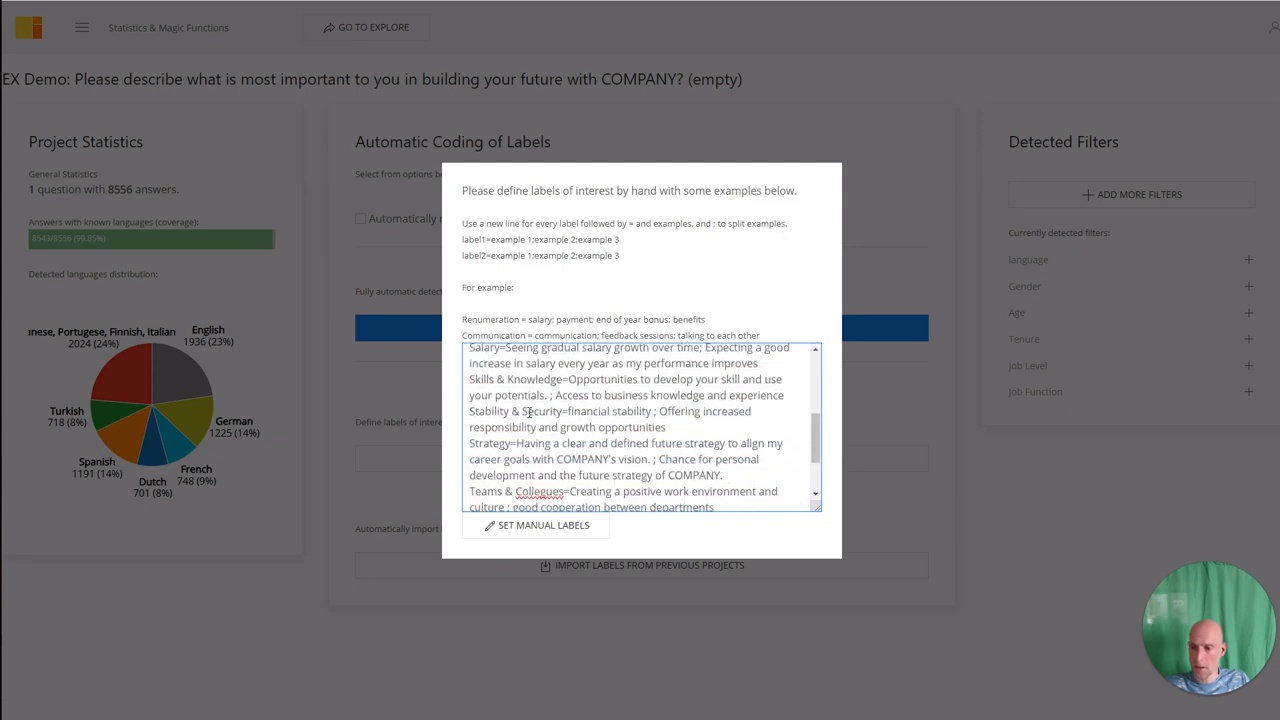
pyautogui.moveTo(568, 411); pyautogui.dragTo(679, 411)
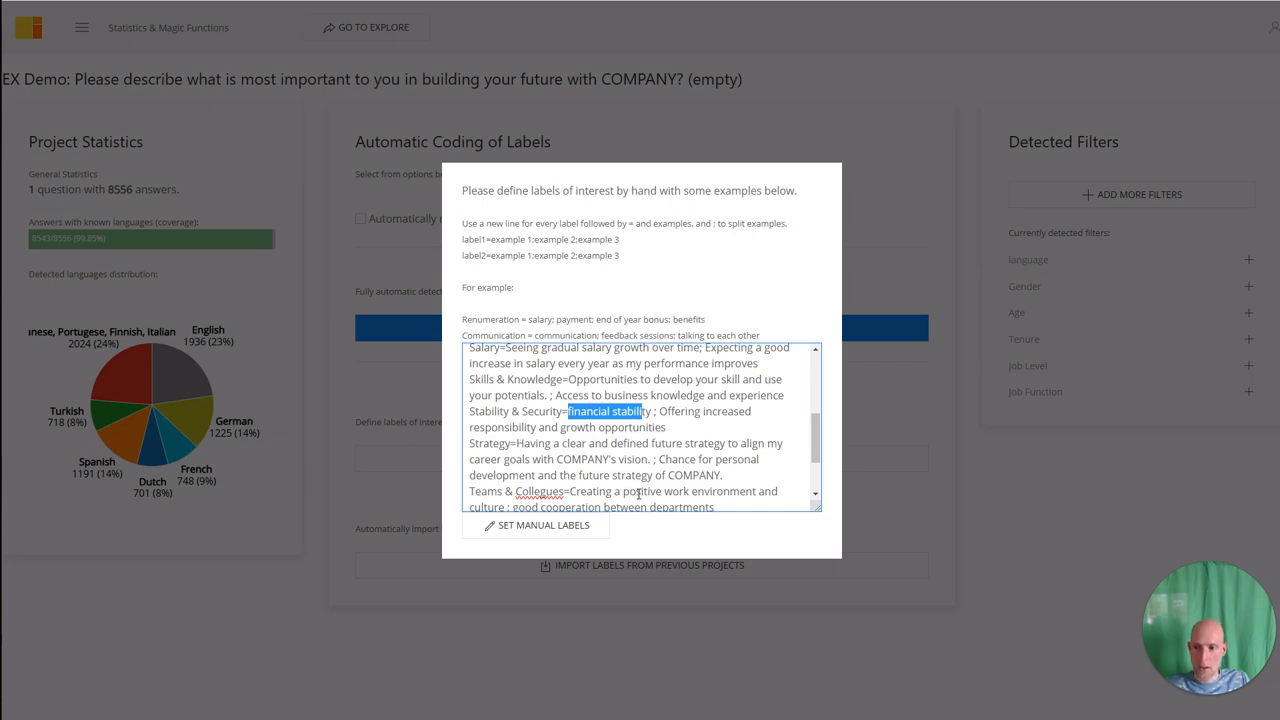
pyautogui.click(548, 530)
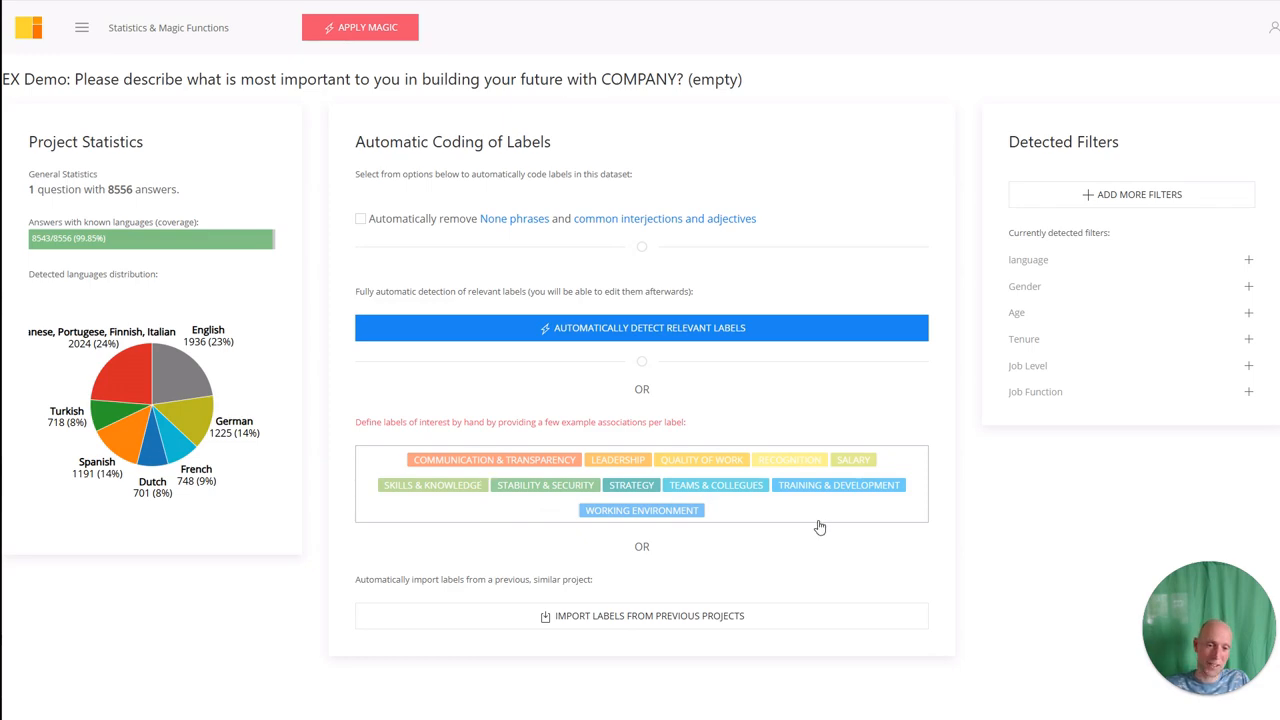
# Run Apply Magic to project the eleven labels, including Salary and Strategy, onto the responses.
pyautogui.click(389, 37)
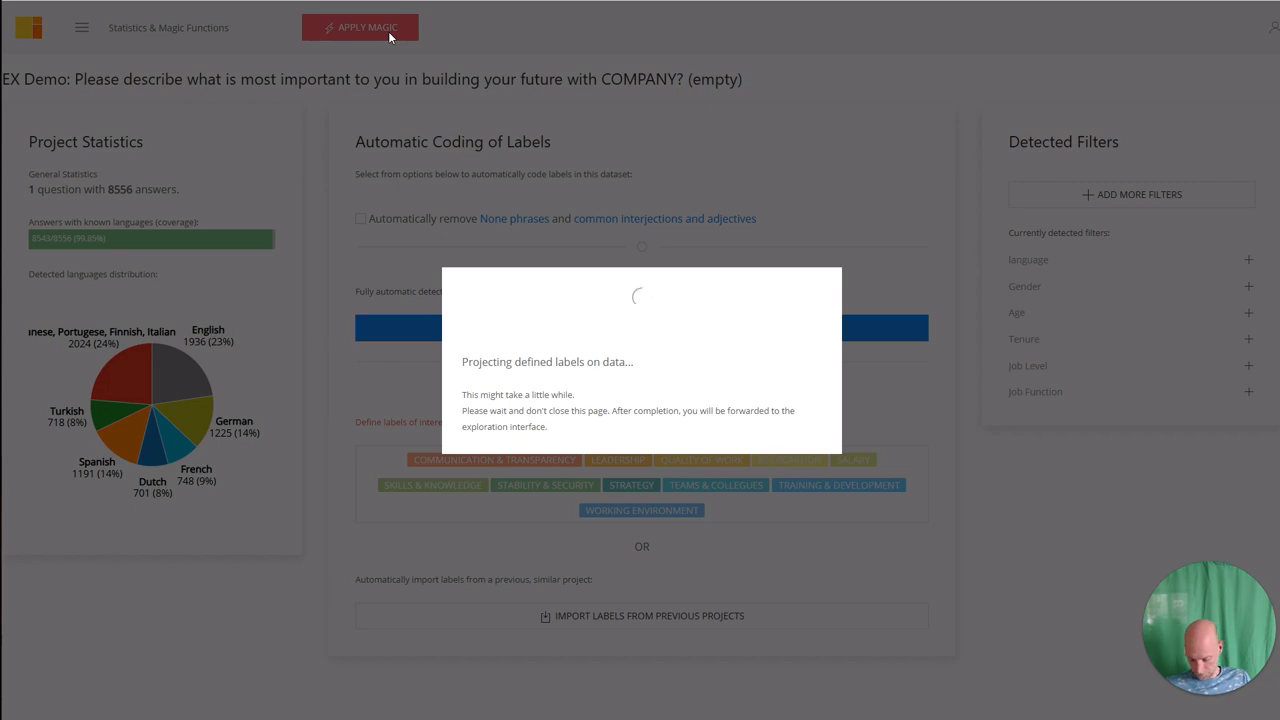